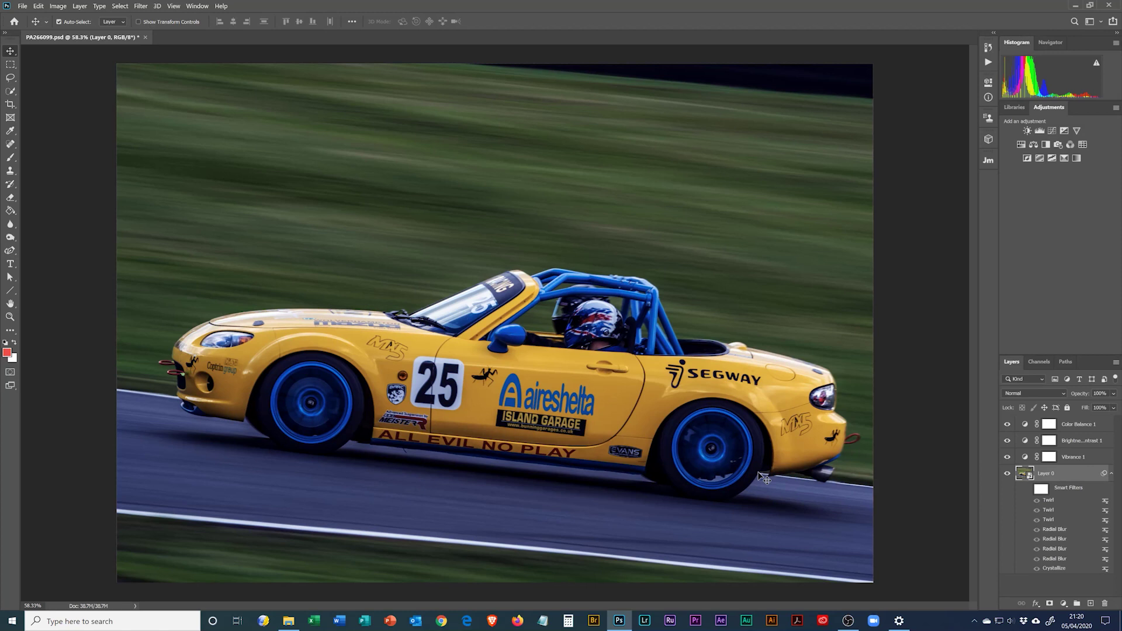
# - Turn on the smart filters on Layer 0 of PA266099.psd to view the filtered artwork
pyautogui.click(1027, 490)
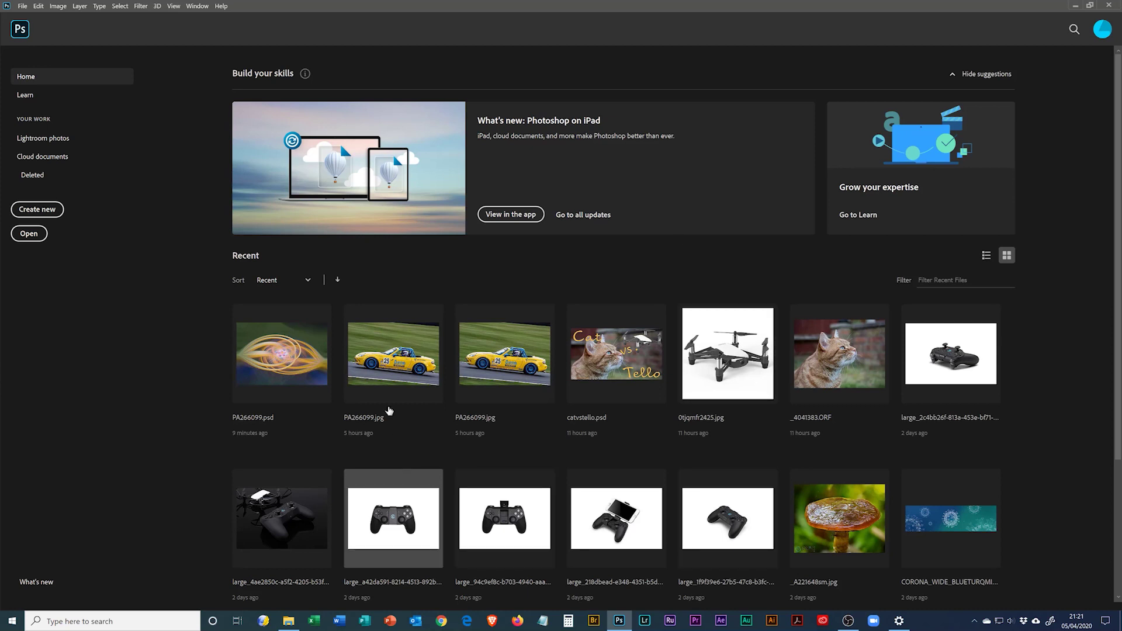
# - Open the recent photo PA266099.jpg and convert its Background layer to a smart object
pyautogui.click(415, 348)
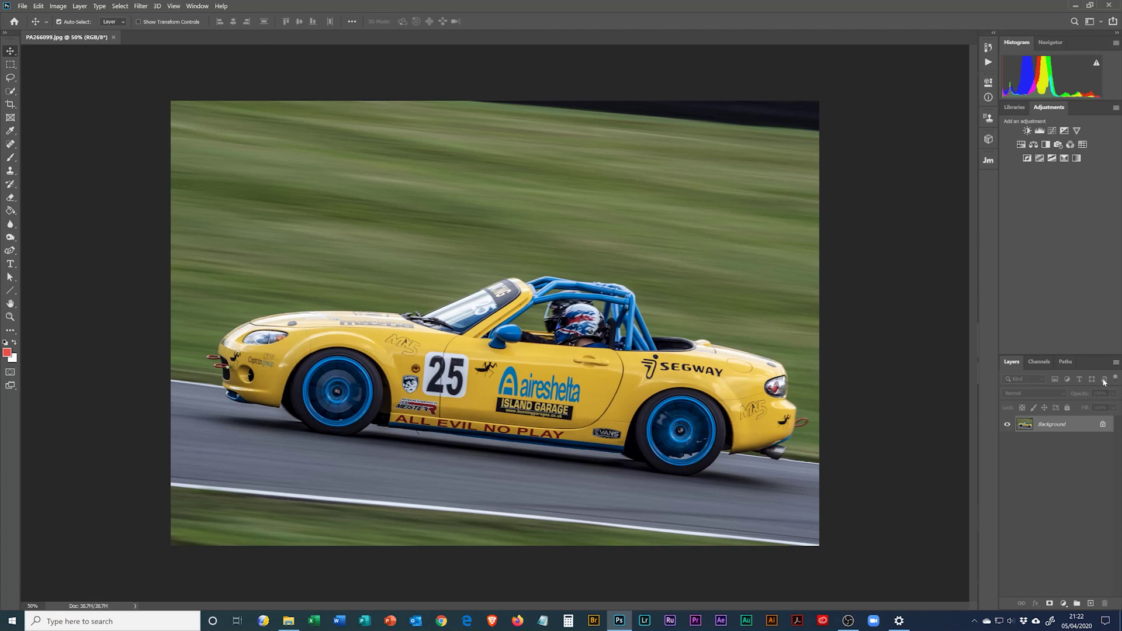
pyautogui.rightClick(1076, 425)
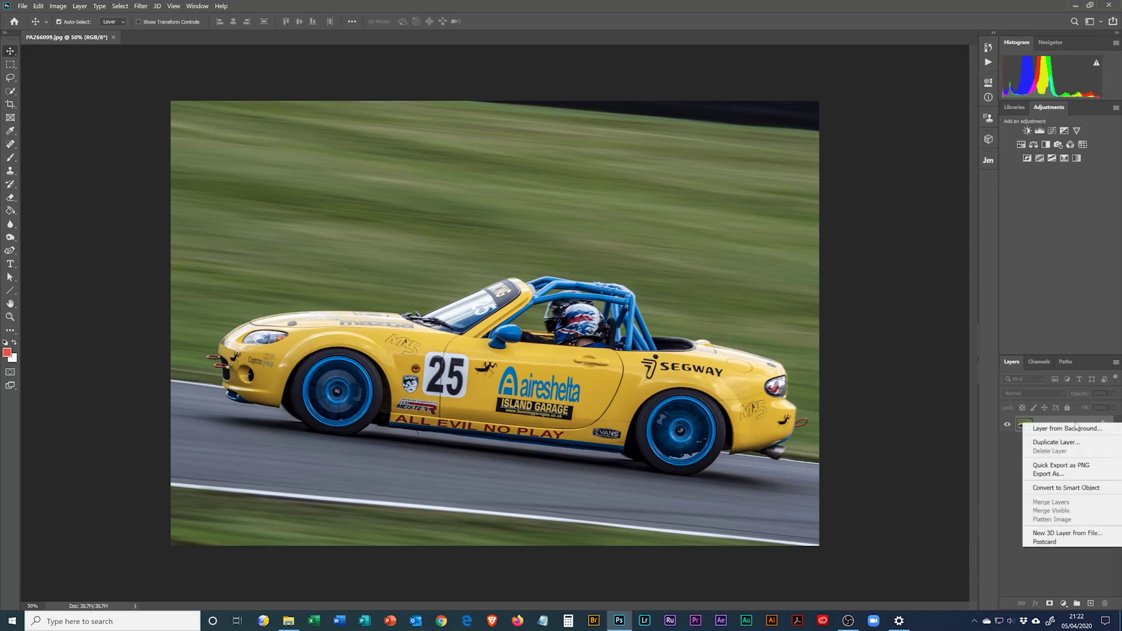
pyautogui.click(1077, 488)
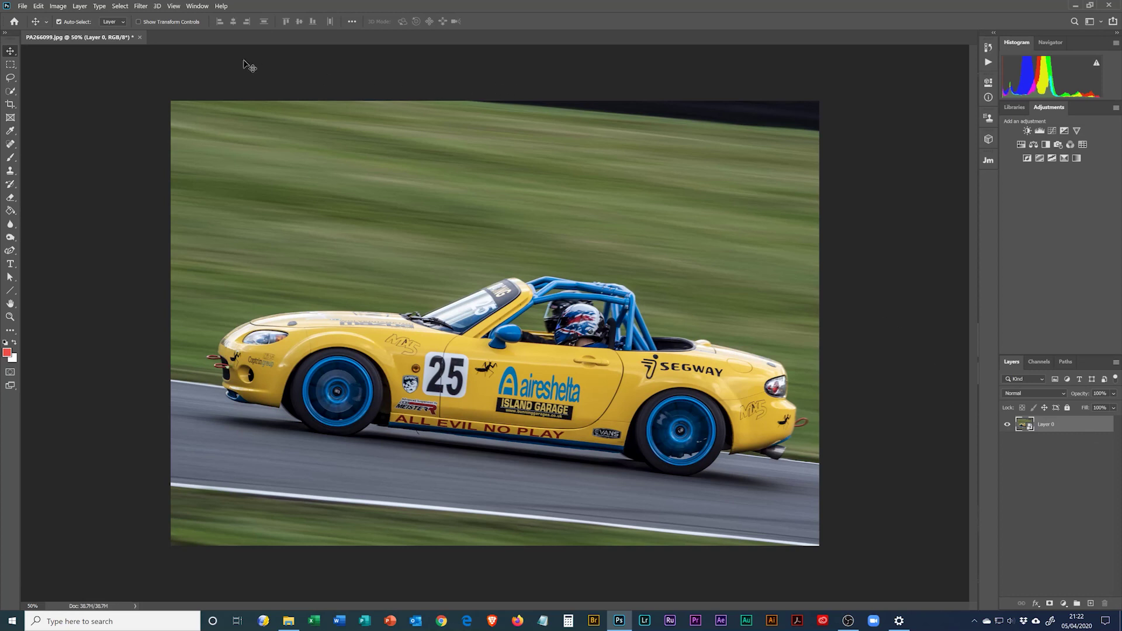
# - Apply a Crystallize filter with a cell size of 56 to the car photo layer
pyautogui.click(142, 6)
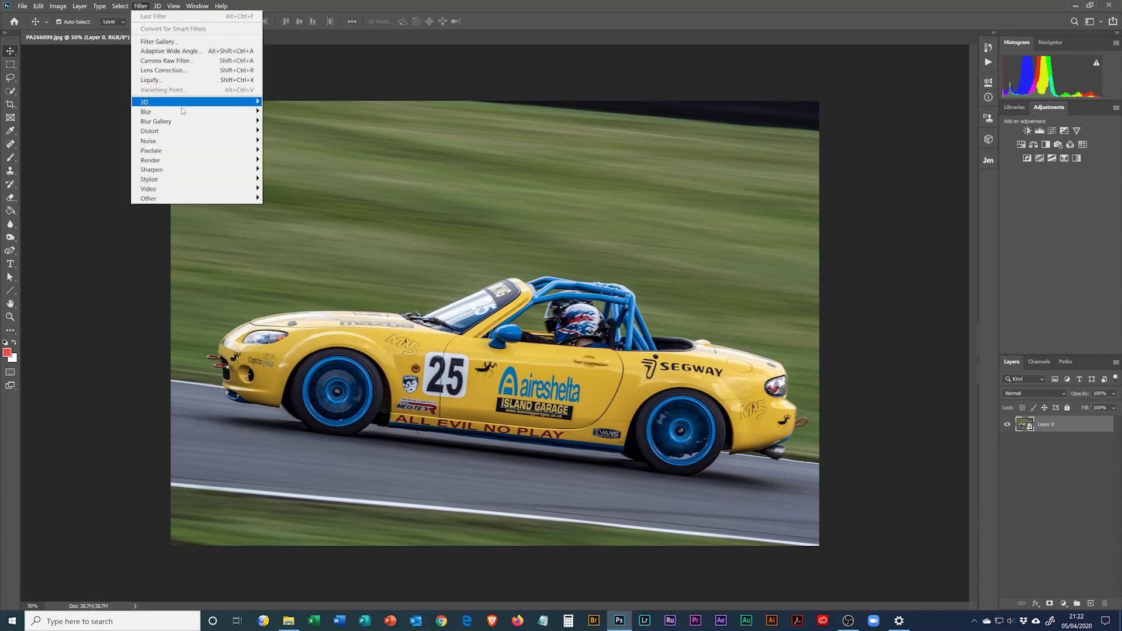
pyautogui.moveTo(194, 151)
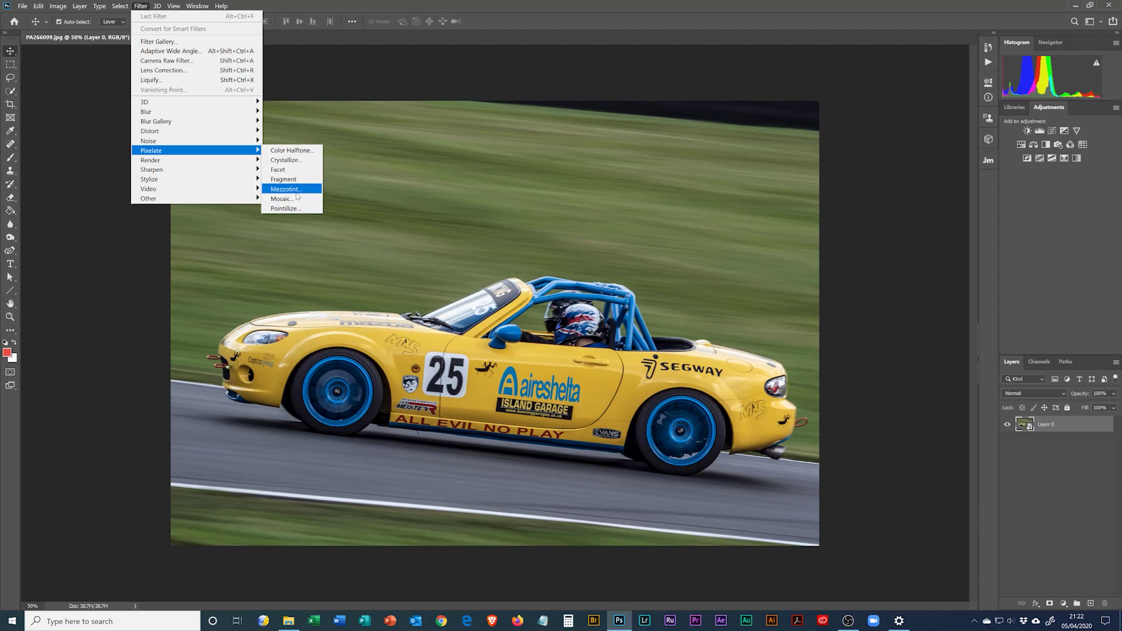
pyautogui.click(308, 161)
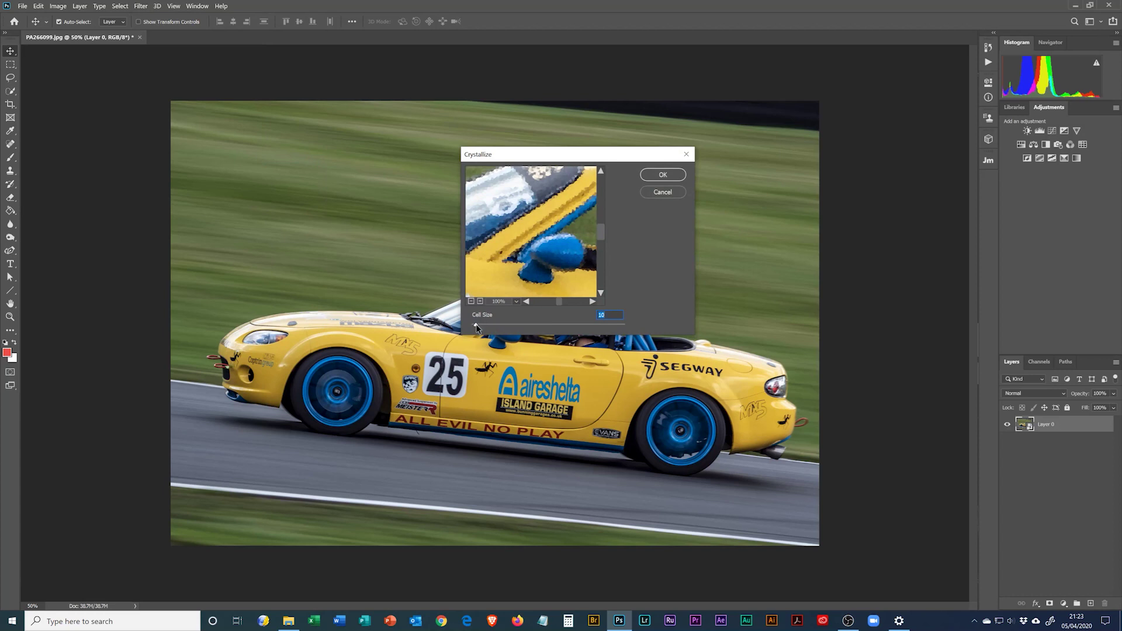
pyautogui.moveTo(478, 325); pyautogui.dragTo(500, 326)
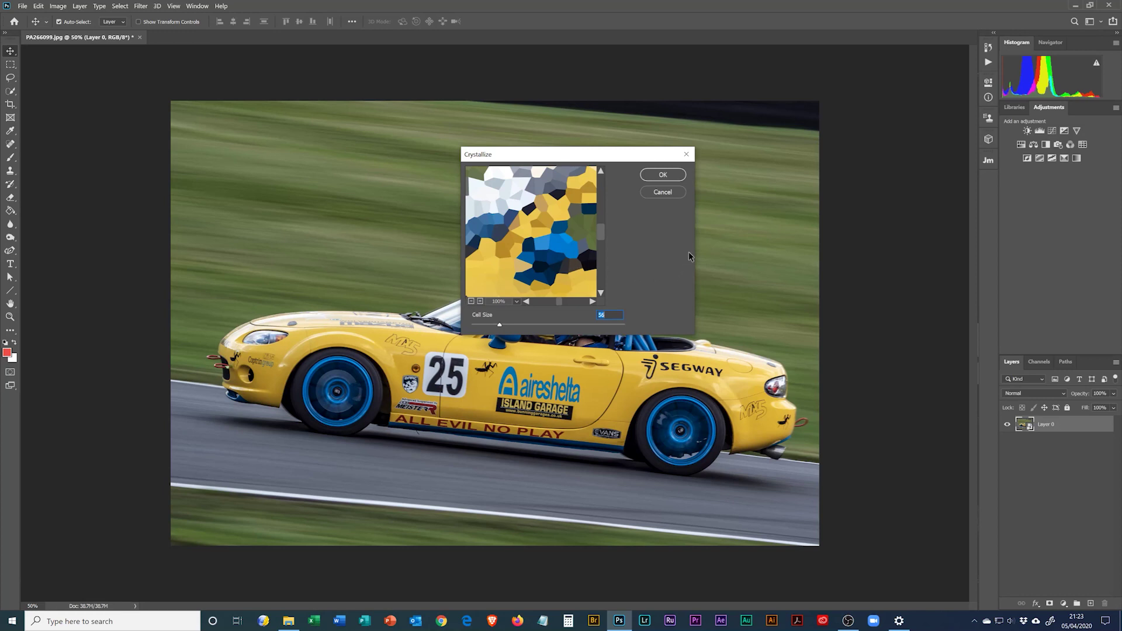
pyautogui.click(676, 176)
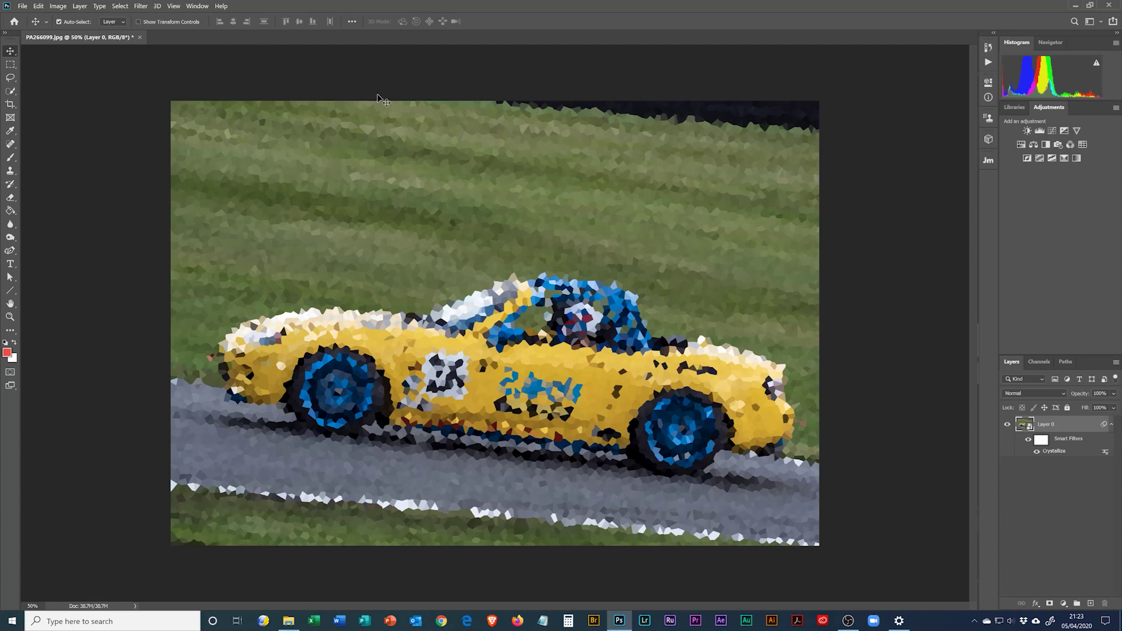
# - Apply a Radial Blur to Layer 0 with amount 100, the Zoom method and Good quality
pyautogui.click(141, 6)
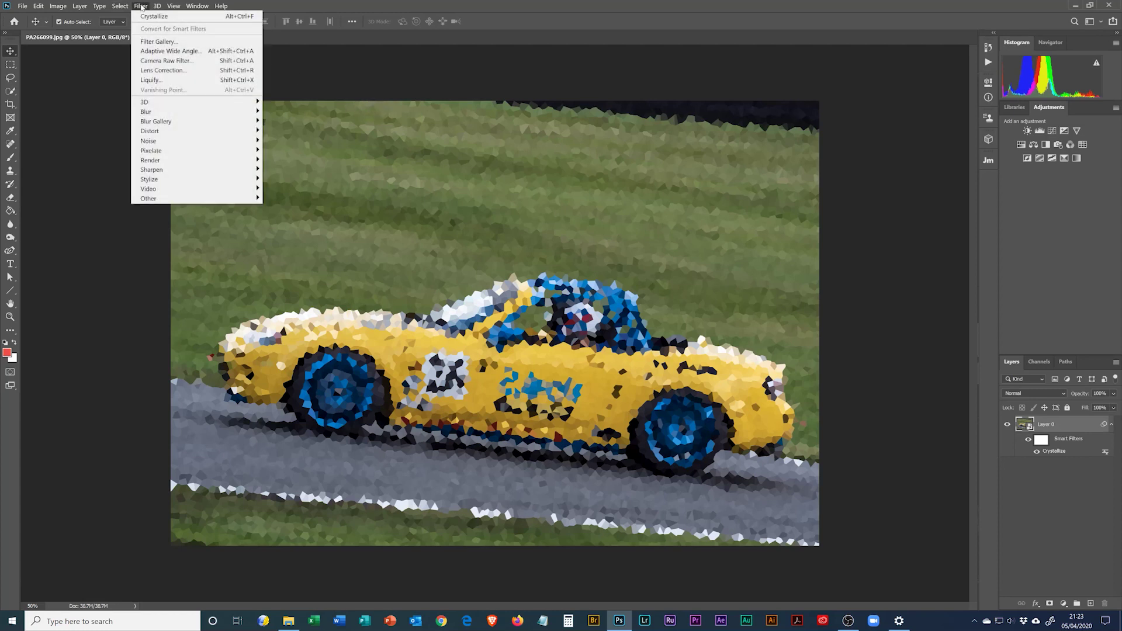
pyautogui.moveTo(165, 114)
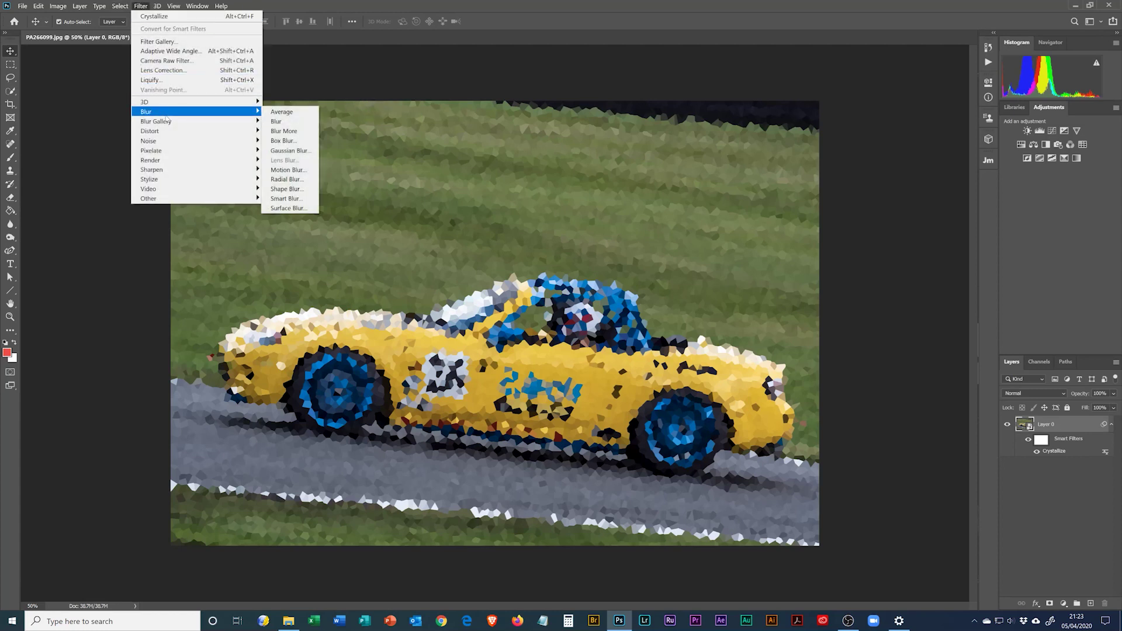
pyautogui.click(303, 180)
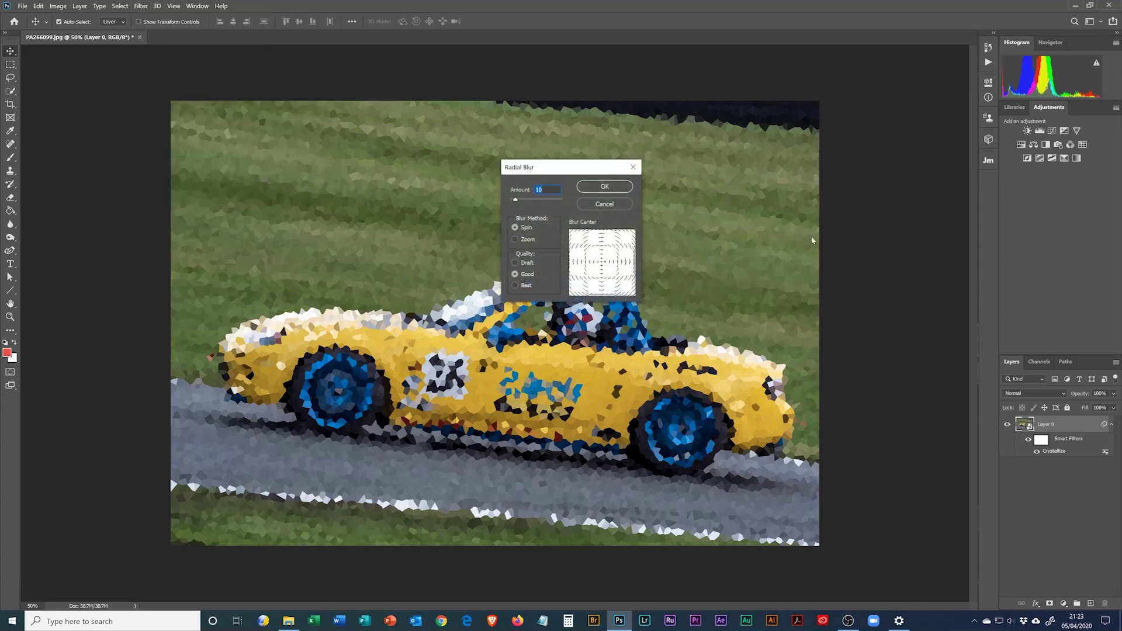
pyautogui.click(515, 240)
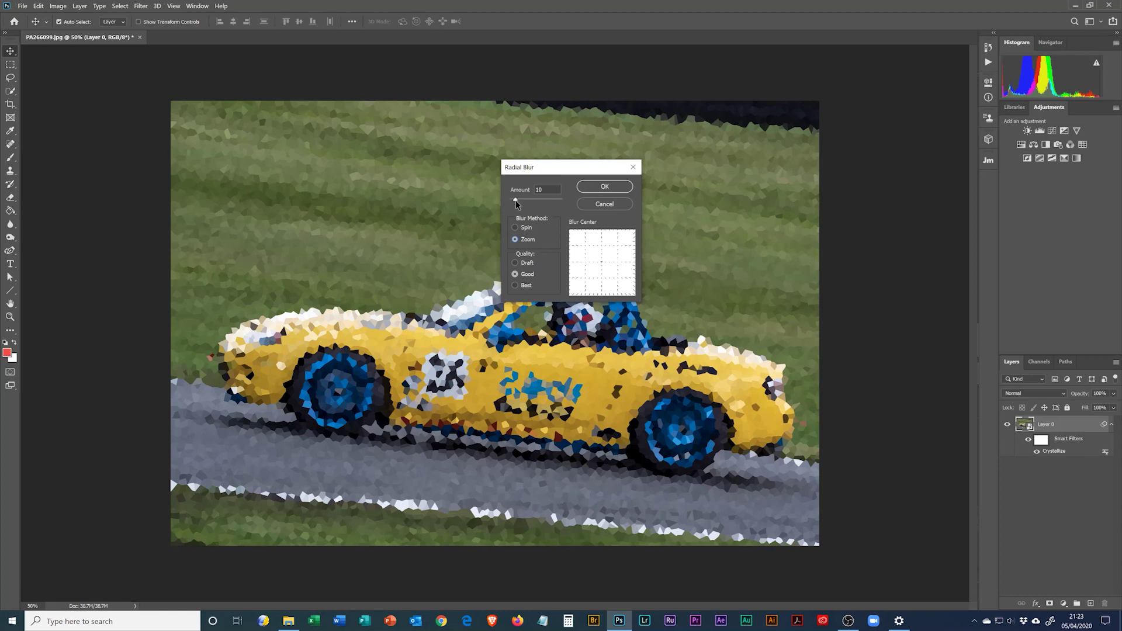
pyautogui.moveTo(515, 201); pyautogui.dragTo(569, 204)
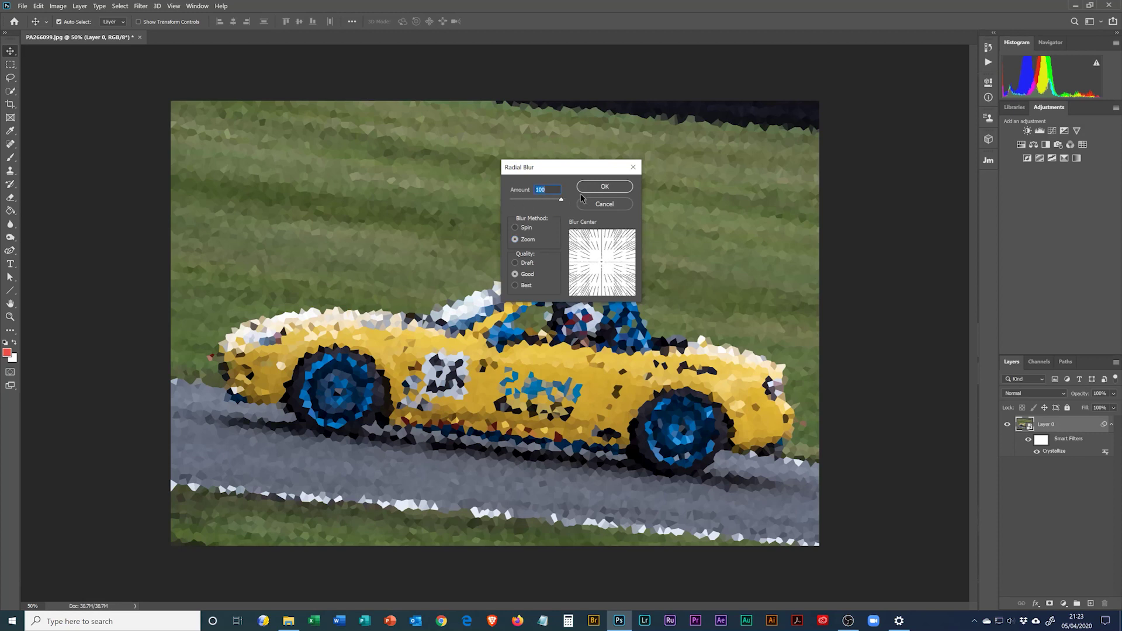
pyautogui.click(614, 188)
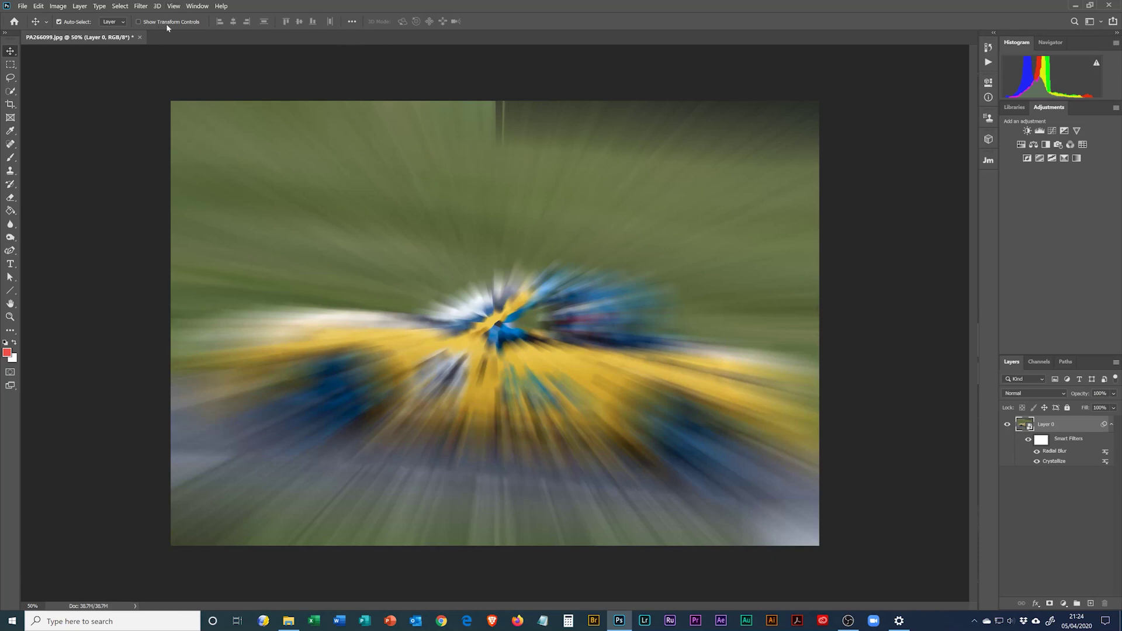
# - Apply the Radial Blur two more times with the same settings: amount 100, Zoom method, Good quality
pyautogui.click(142, 5)
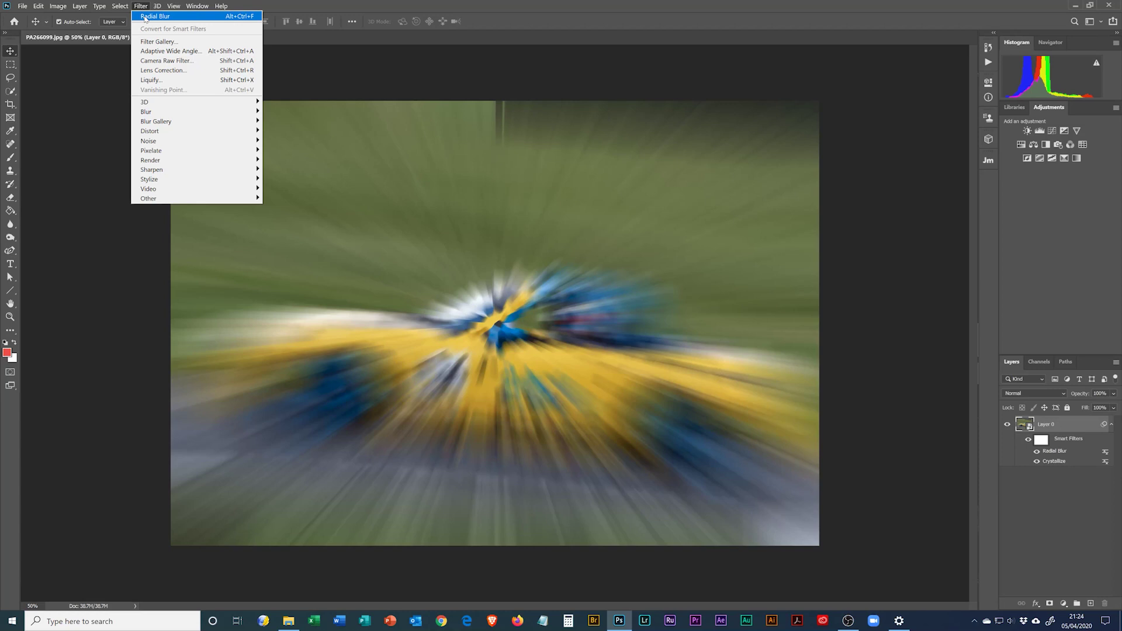
pyautogui.click(161, 16)
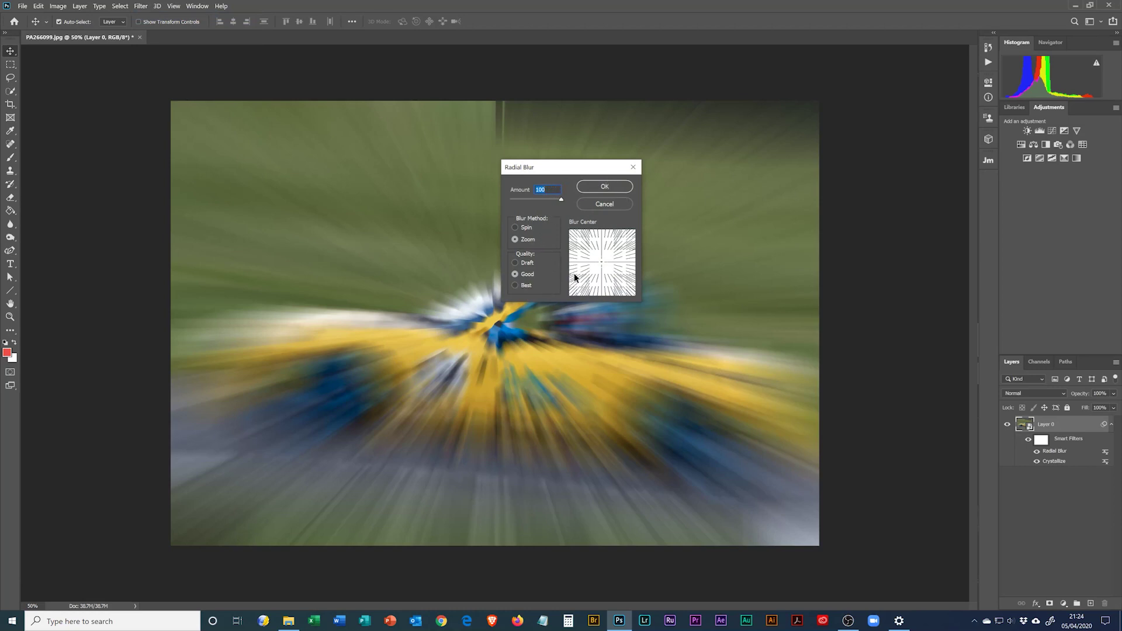
pyautogui.click(611, 187)
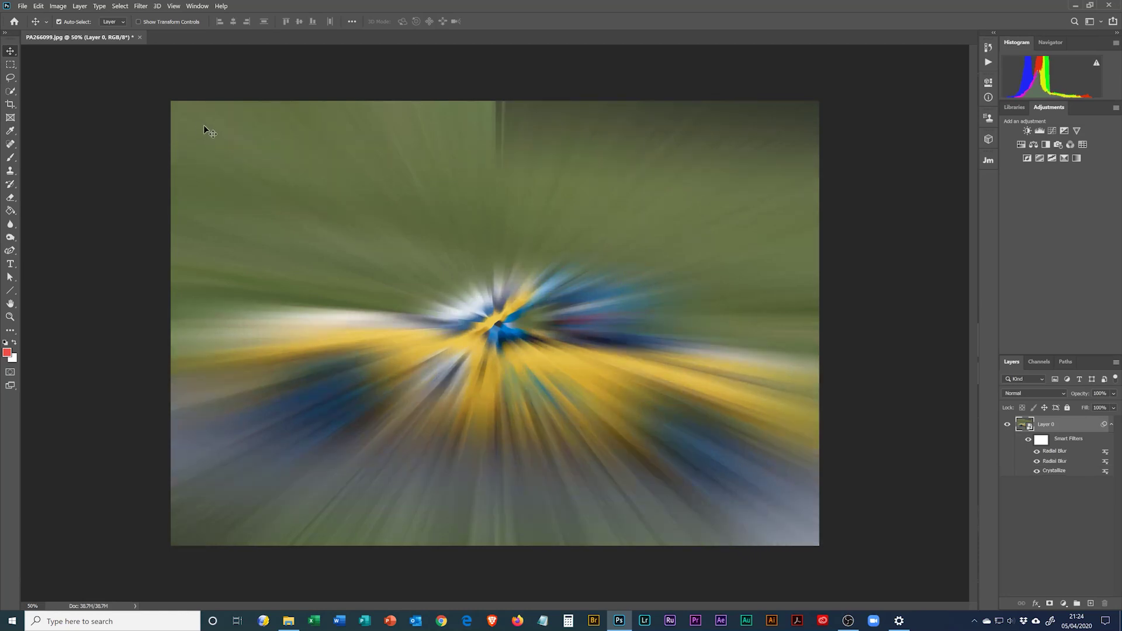
pyautogui.click(142, 6)
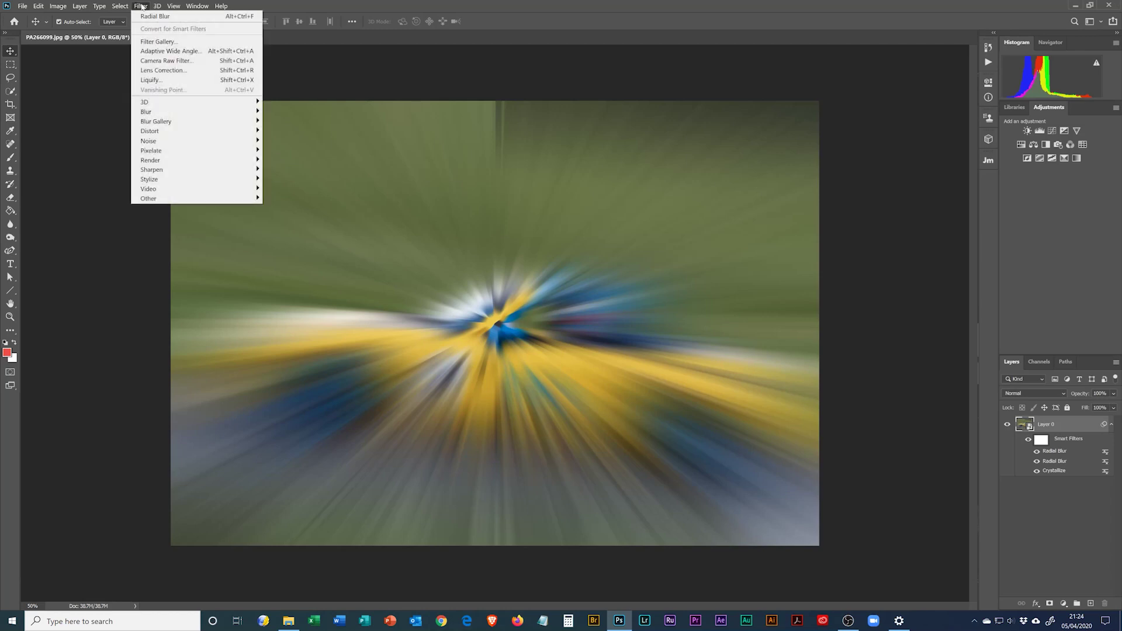
pyautogui.click(155, 17)
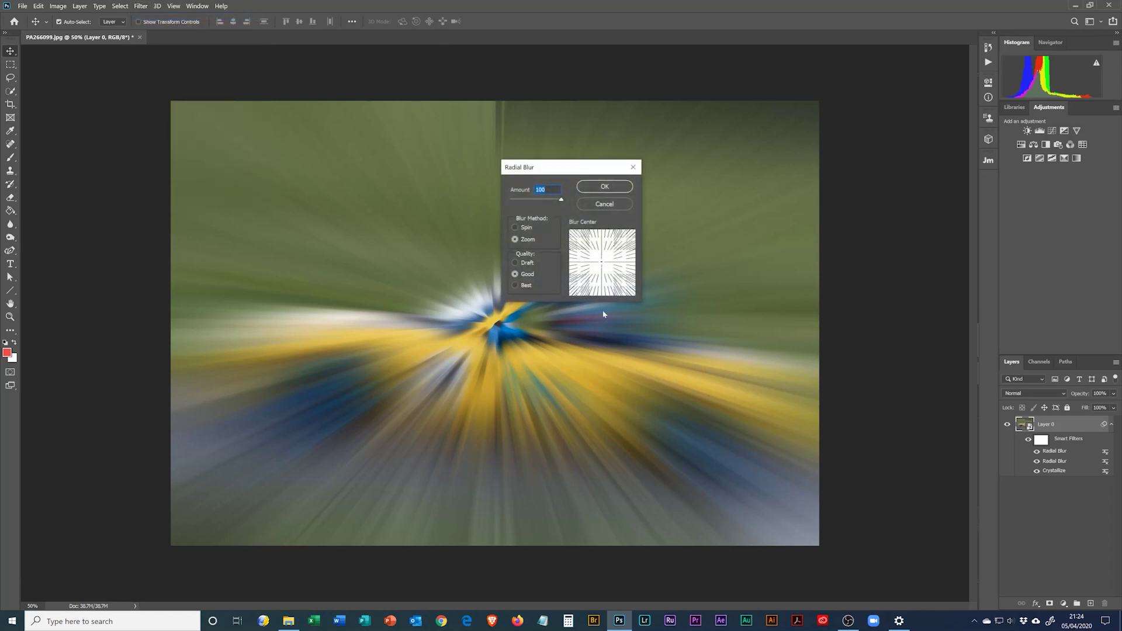
pyautogui.click(605, 187)
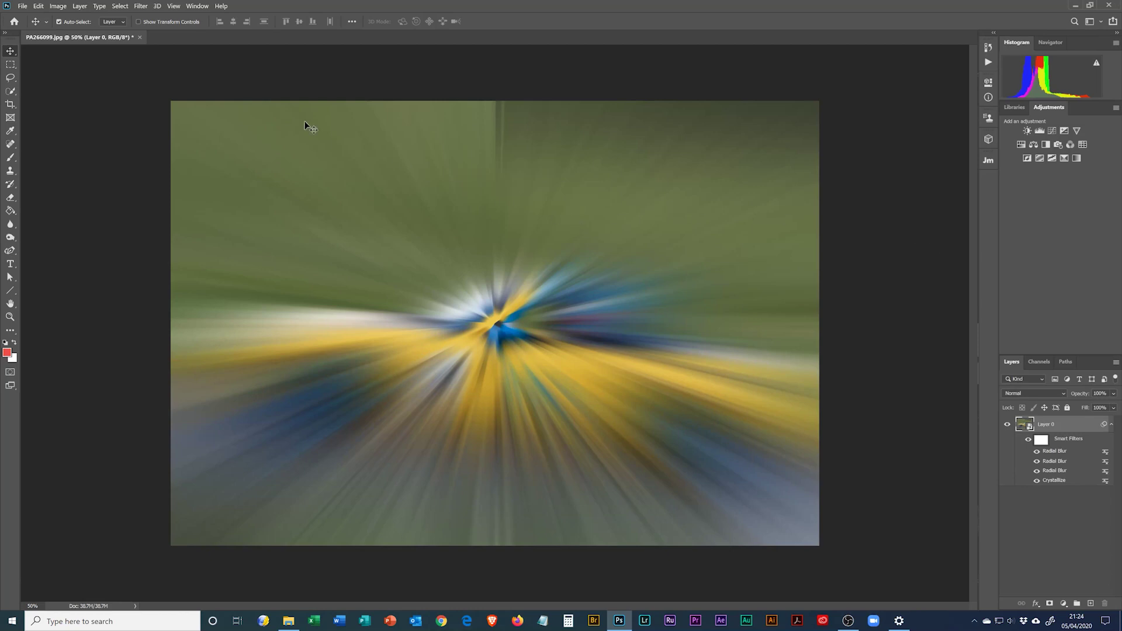
# - Apply a Twirl distortion with an angle of 412 degrees to the blurred layer
pyautogui.click(143, 7)
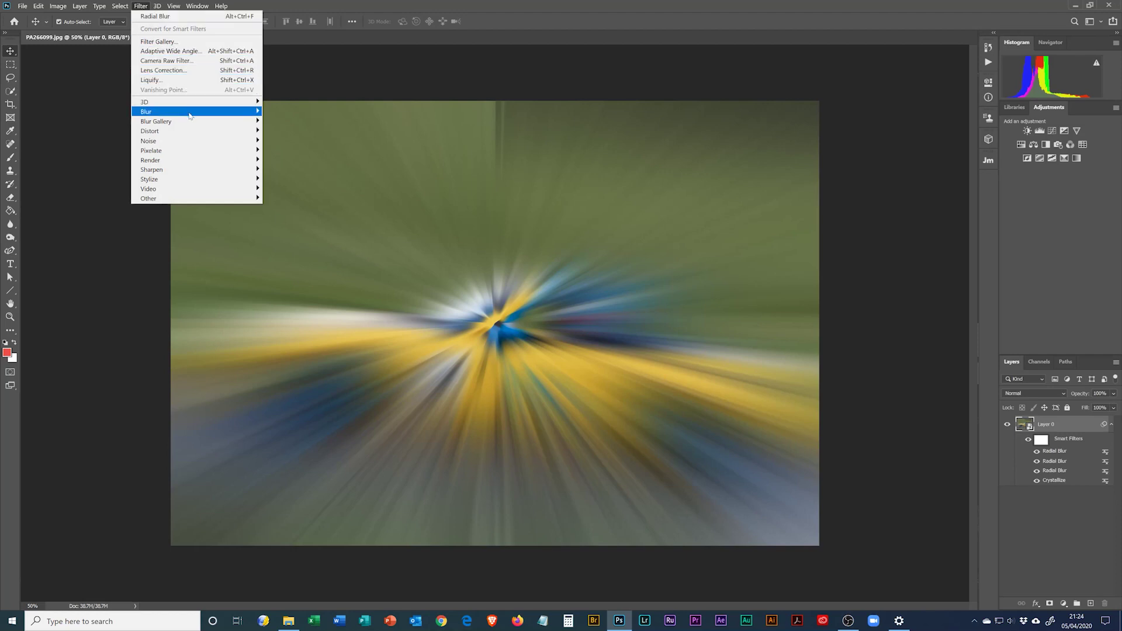
pyautogui.moveTo(209, 132)
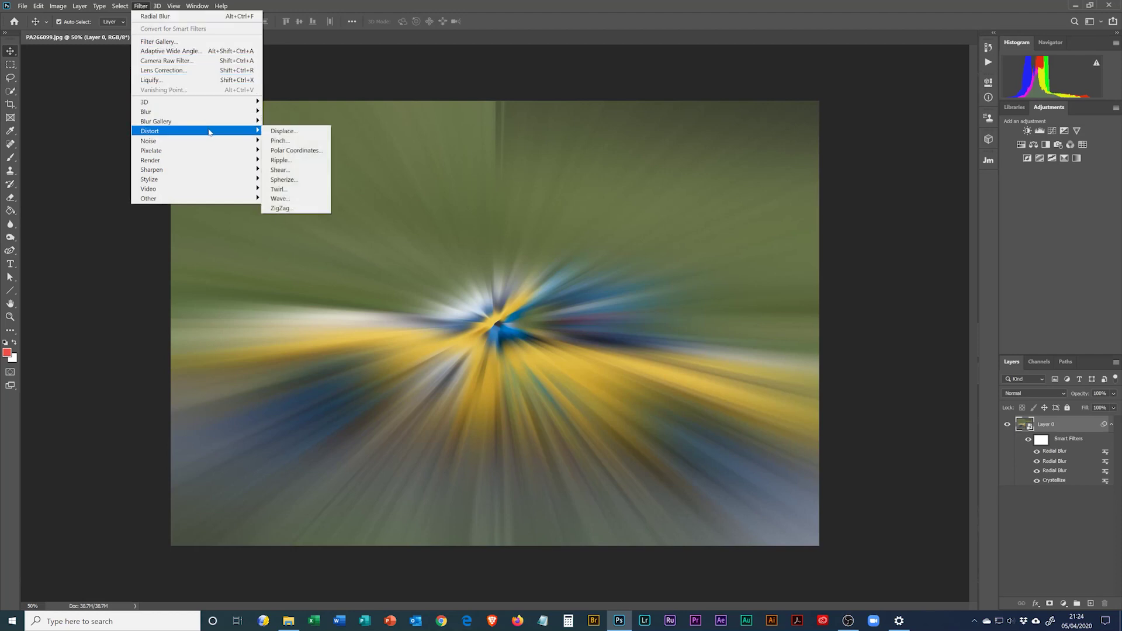
pyautogui.click(318, 193)
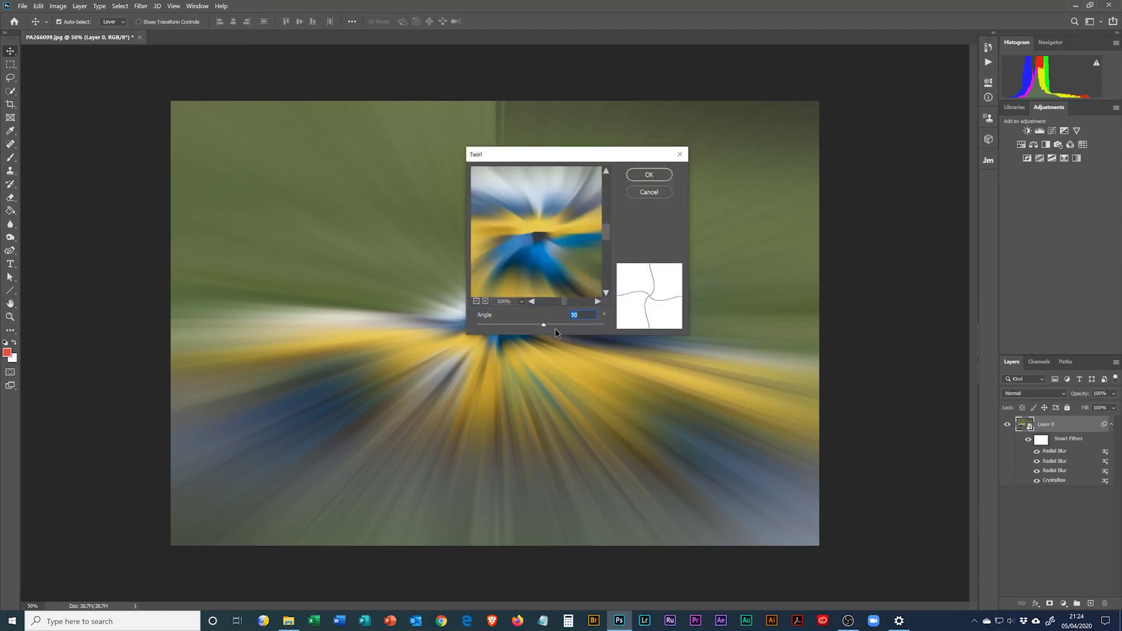
pyautogui.moveTo(543, 328); pyautogui.dragTo(559, 329)
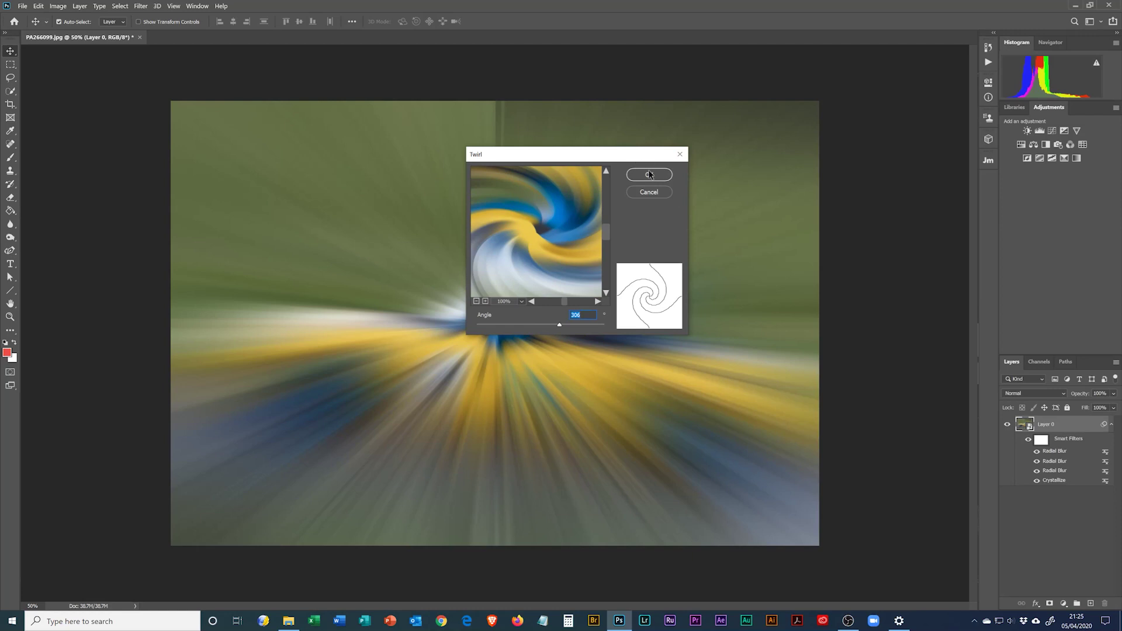
pyautogui.moveTo(560, 325); pyautogui.dragTo(566, 330)
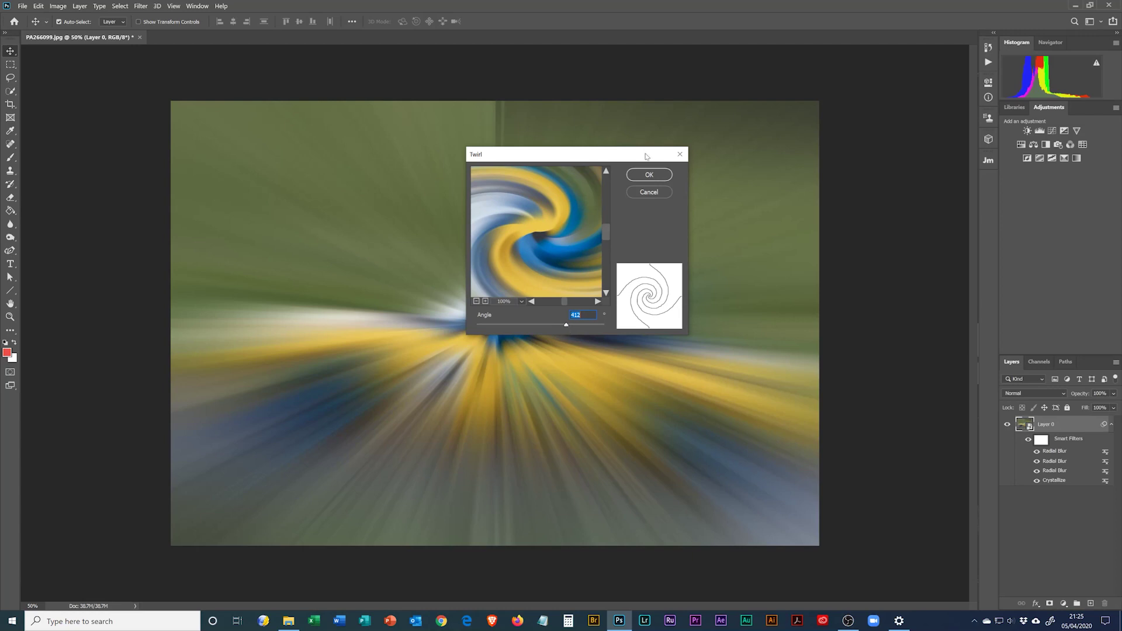
pyautogui.click(655, 175)
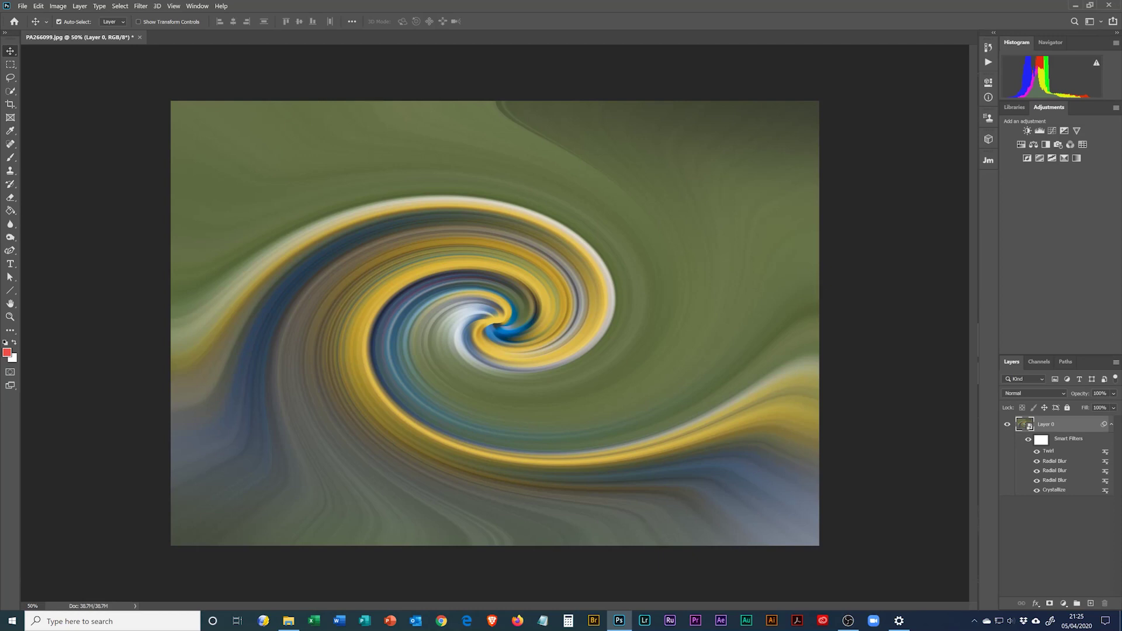
# - Set the blending mode of the Twirl smart filter to Lighten, keeping 100% opacity
pyautogui.doubleClick(1104, 451)
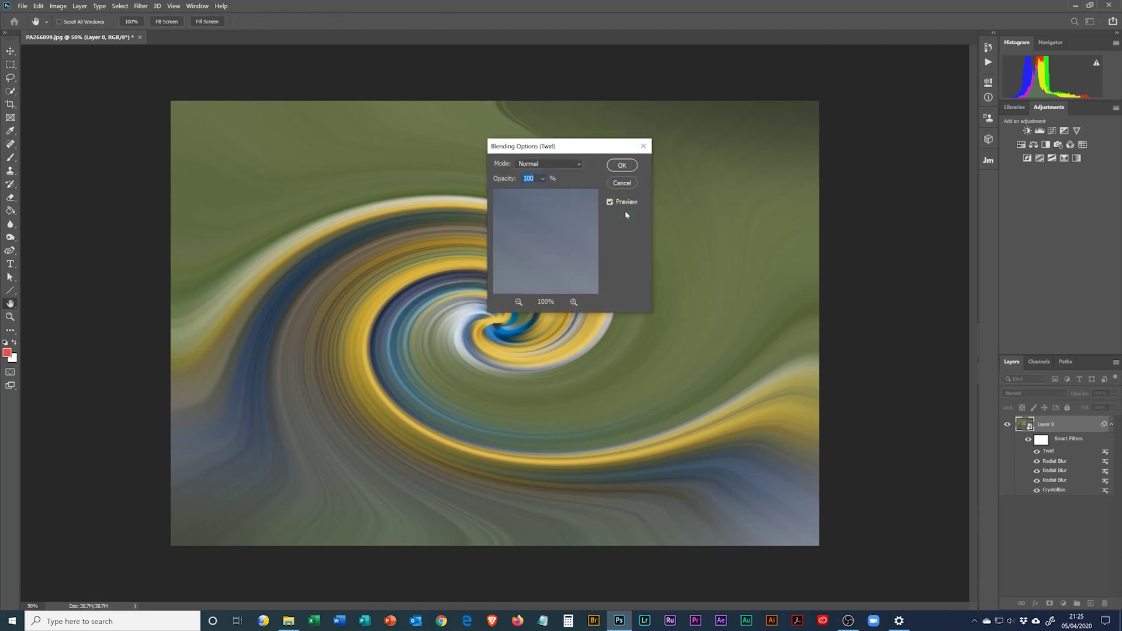
pyautogui.click(566, 163)
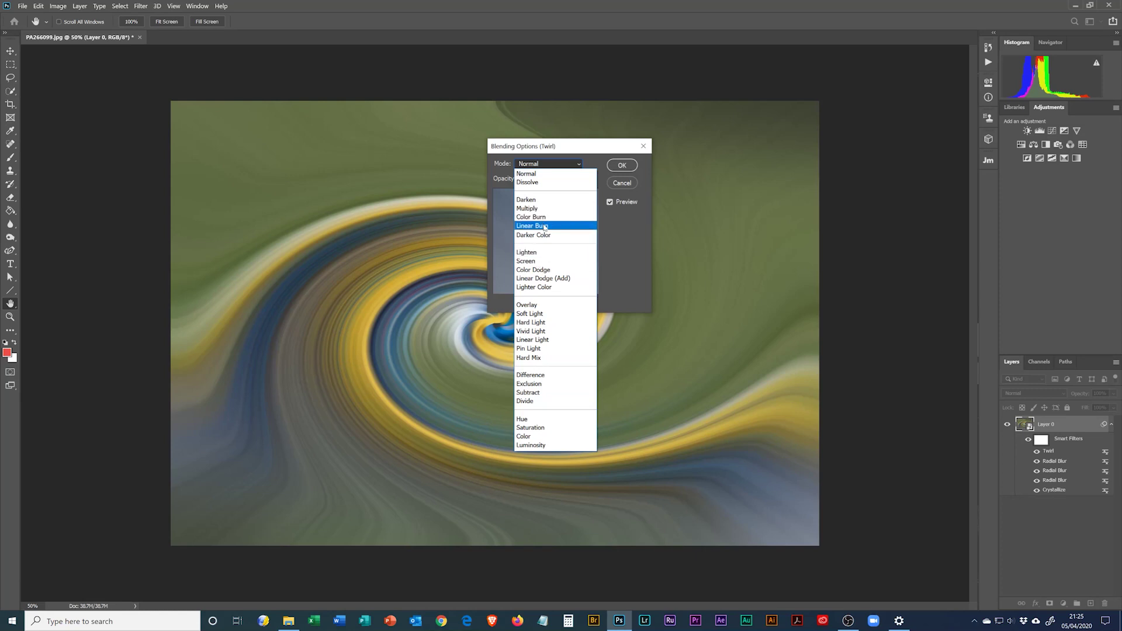
pyautogui.click(555, 255)
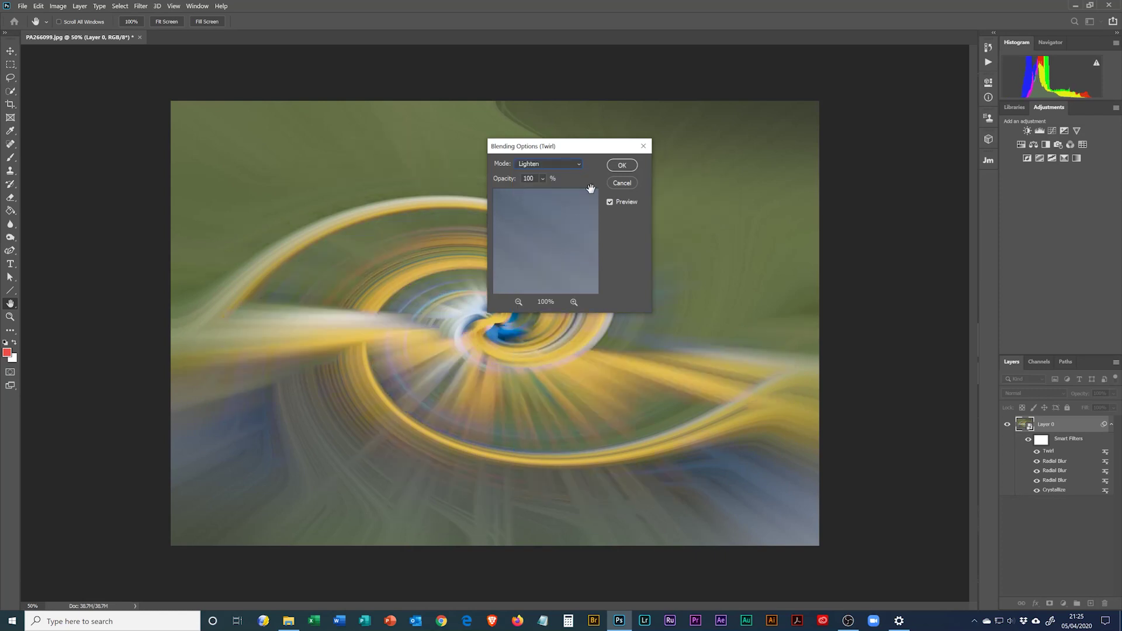
pyautogui.click(623, 165)
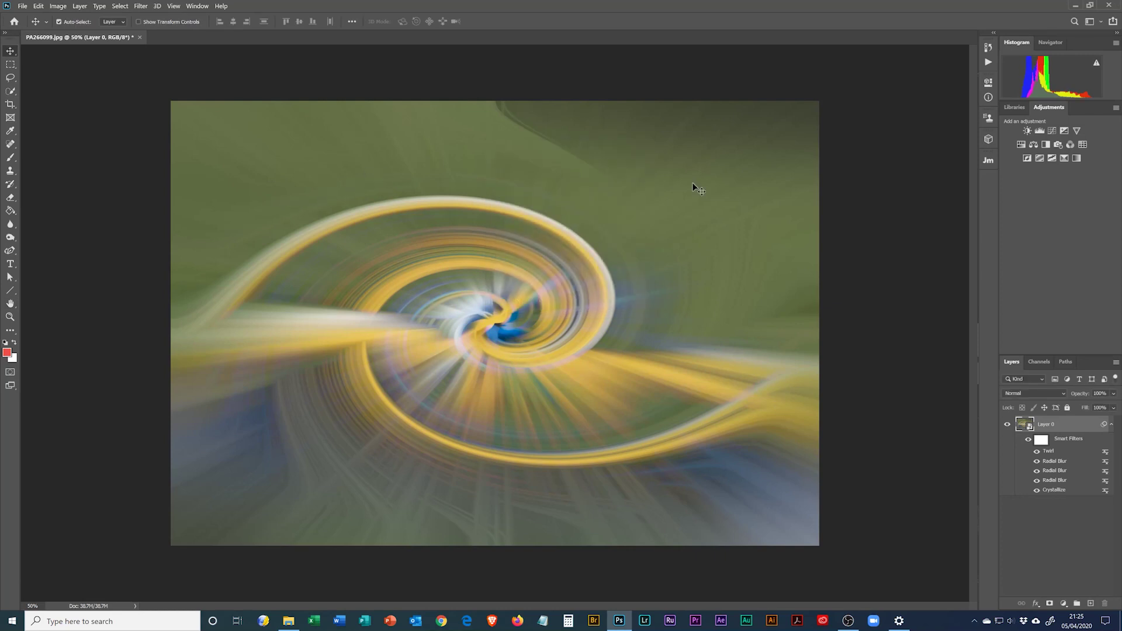
# - Apply a second Twirl filter to the layer with an angle of -412 degrees
pyautogui.click(140, 7)
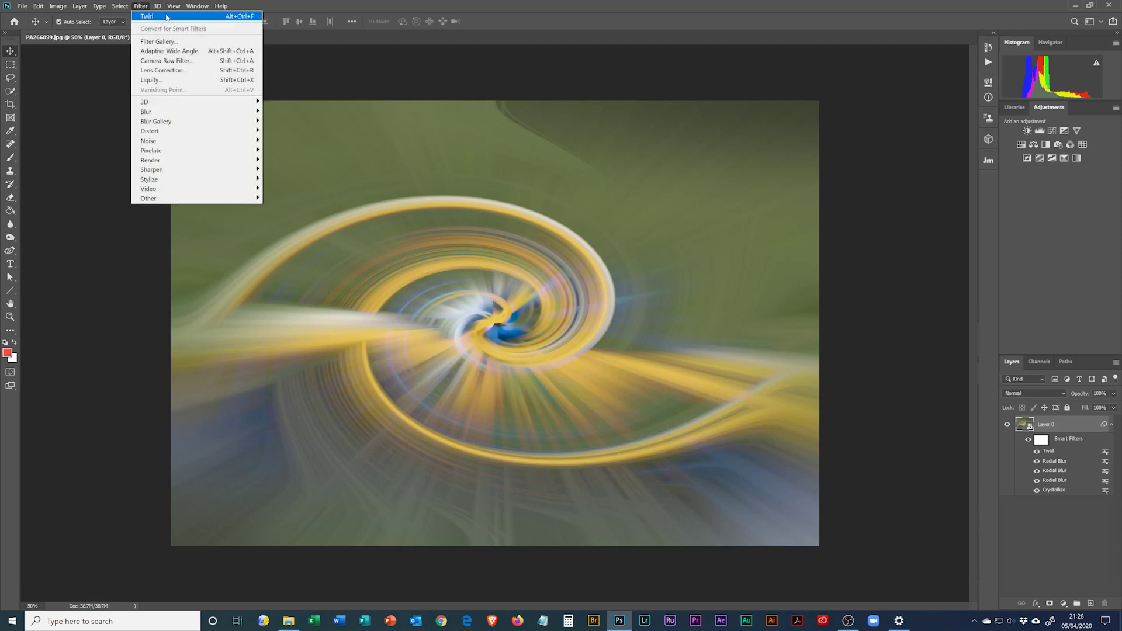
pyautogui.click(167, 18)
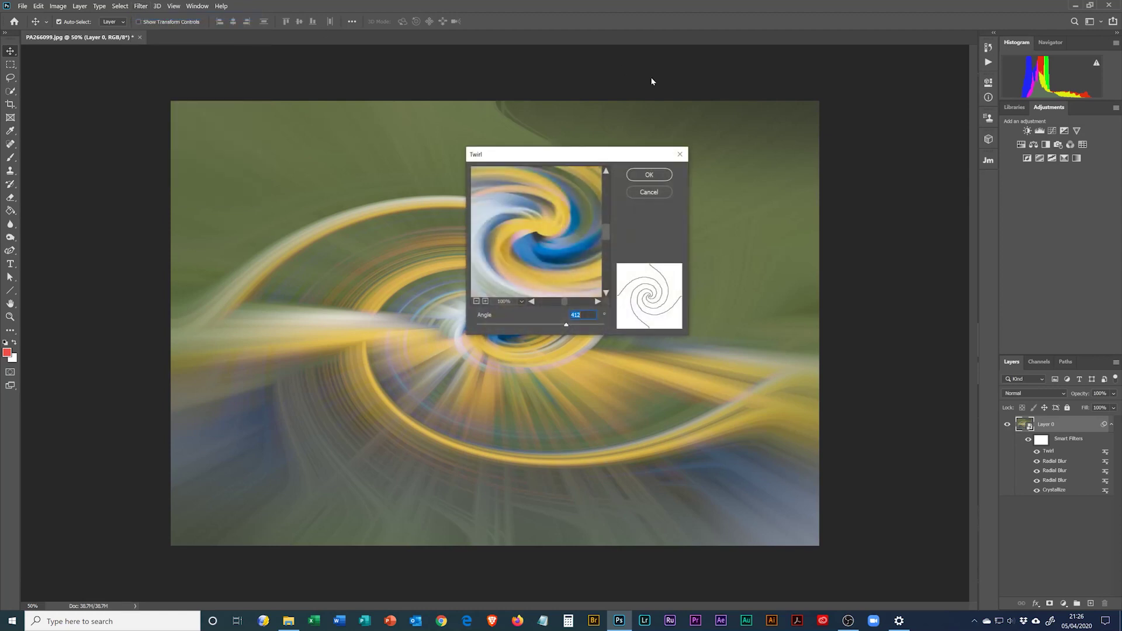
pyautogui.moveTo(566, 328); pyautogui.dragTo(513, 326)
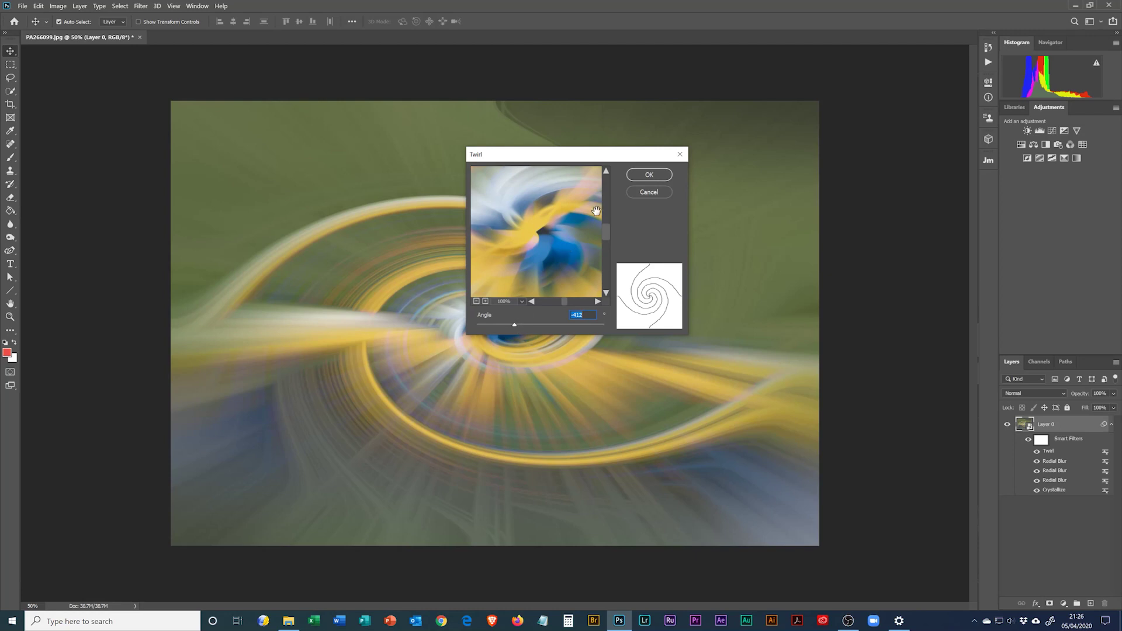
pyautogui.click(657, 177)
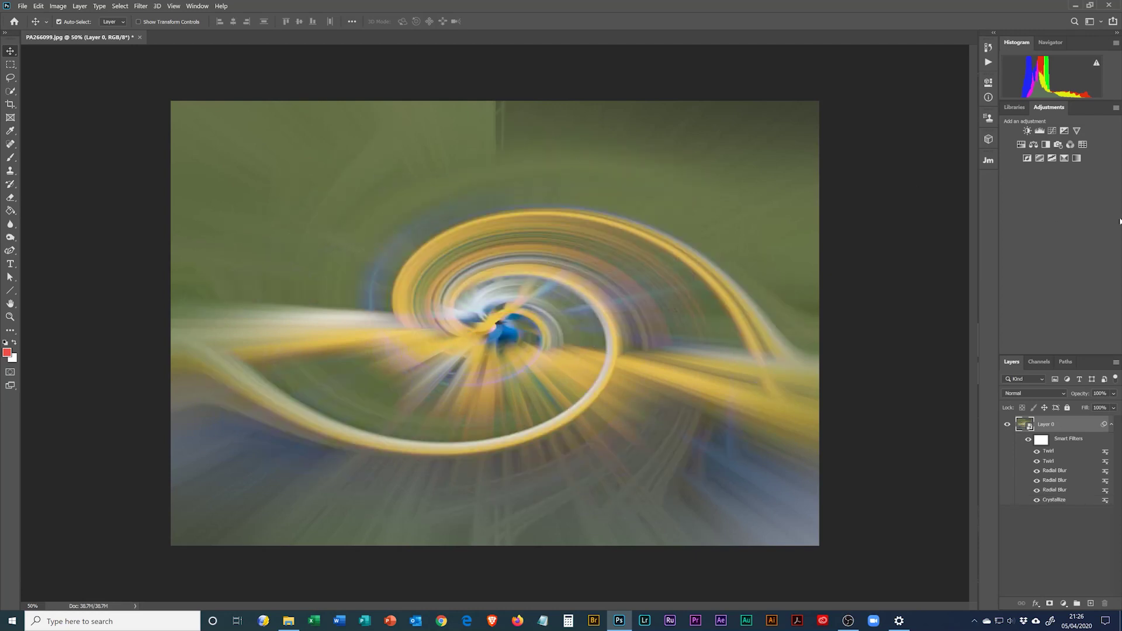
# - Set the blending mode of the second Twirl smart filter, the topmost in the filter stack, to Lighten
pyautogui.doubleClick(1105, 452)
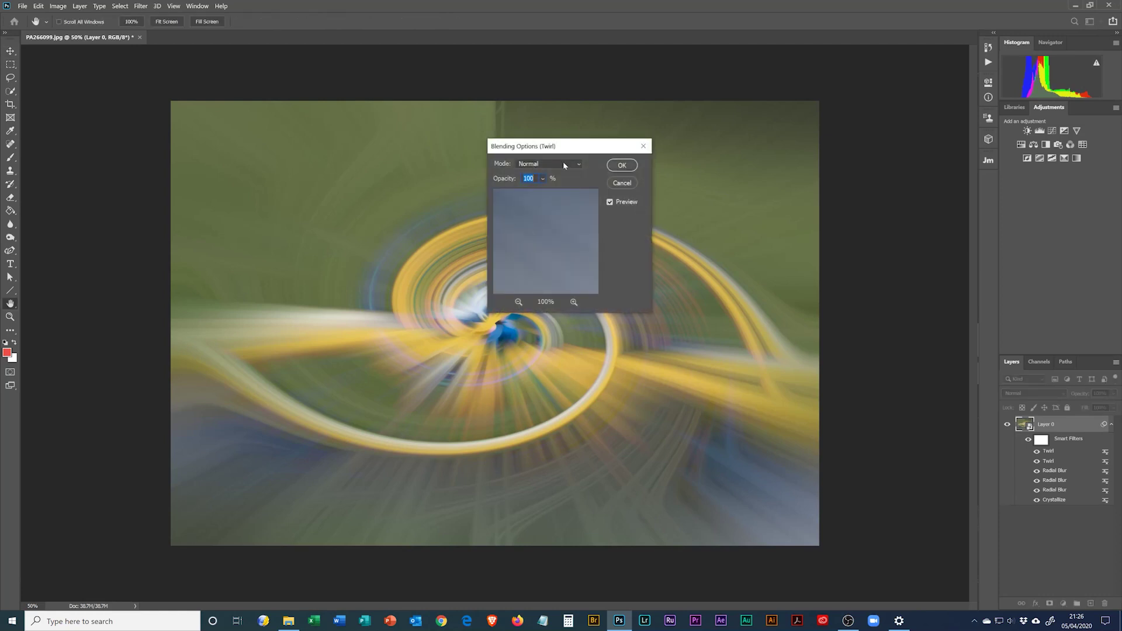
pyautogui.click(569, 167)
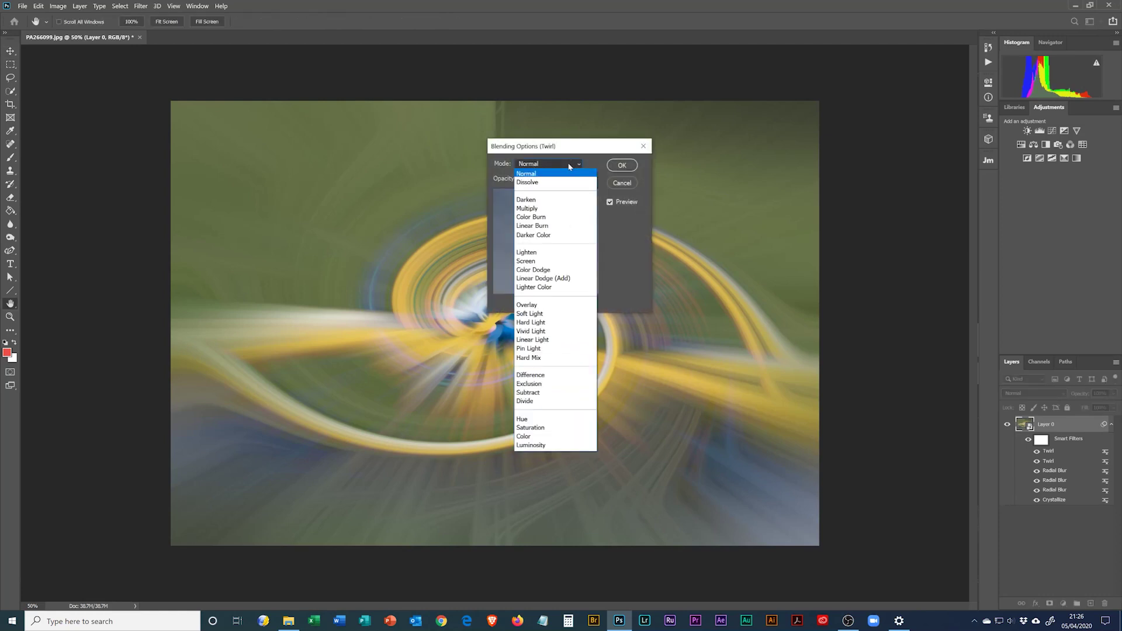
pyautogui.click(558, 255)
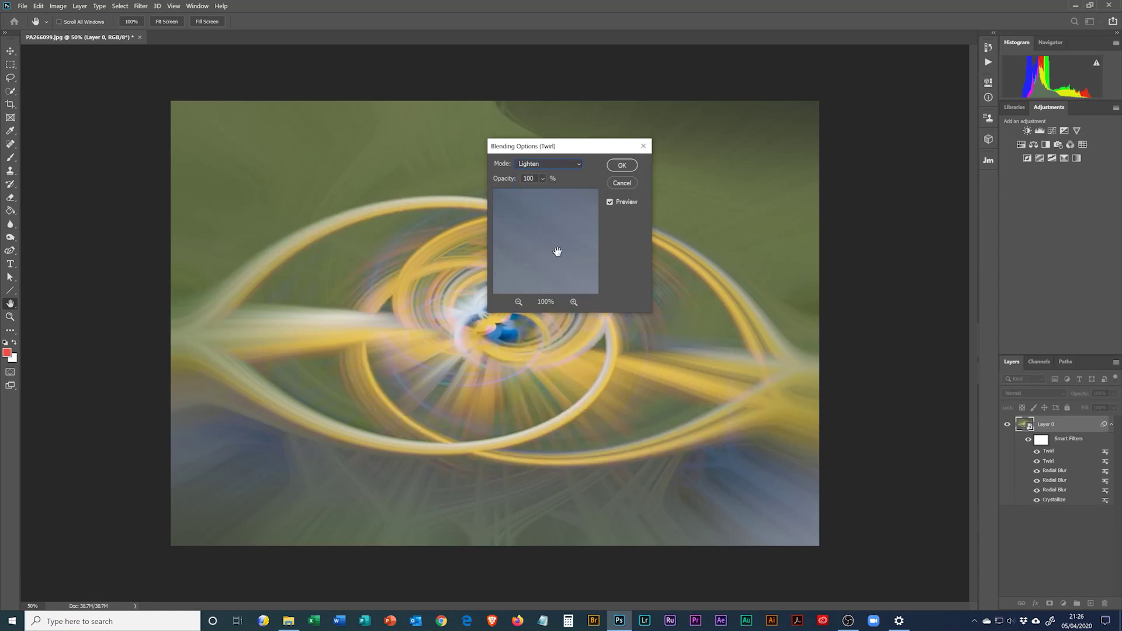
pyautogui.click(621, 165)
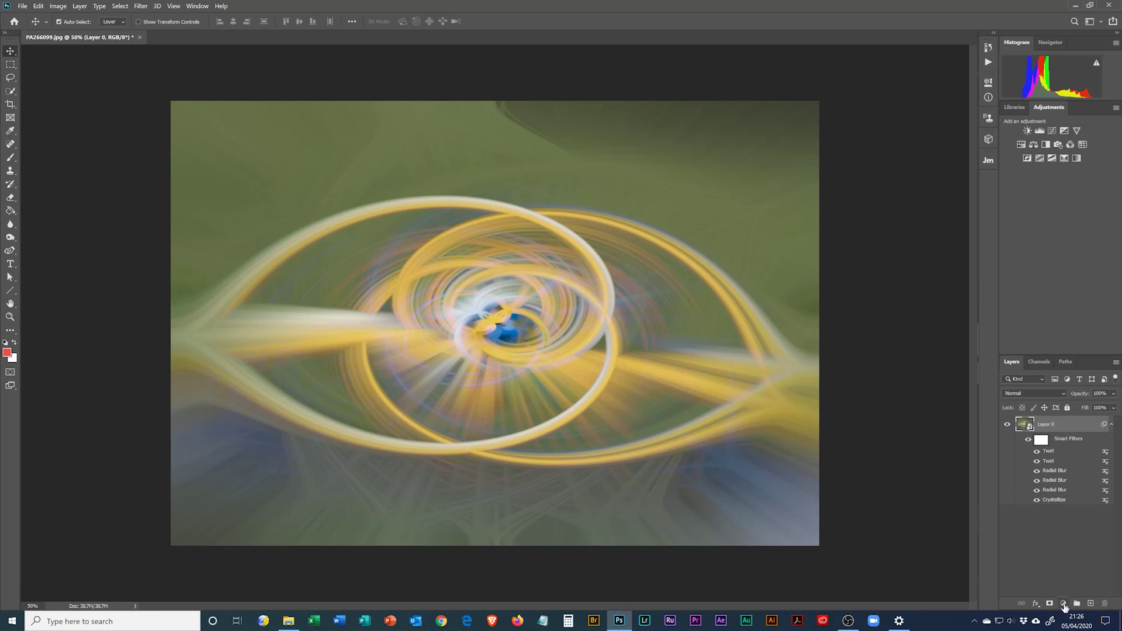
# - Add a Brightness/Contrast adjustment layer above the twirled layer with brightness 3 and contrast 49
pyautogui.click(1064, 605)
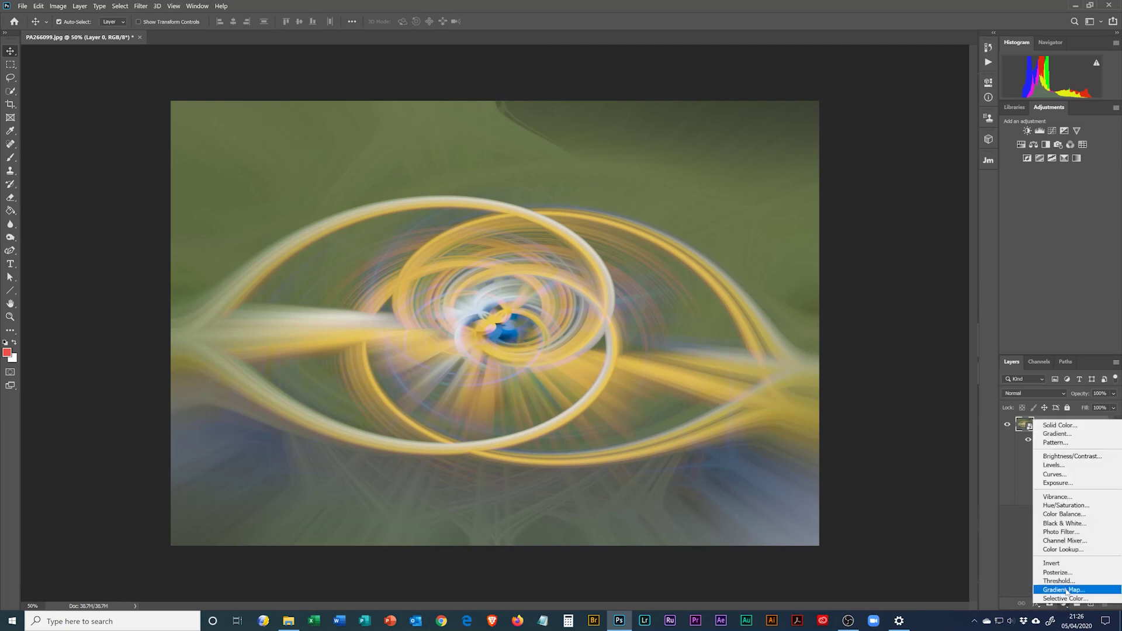
pyautogui.click(1073, 456)
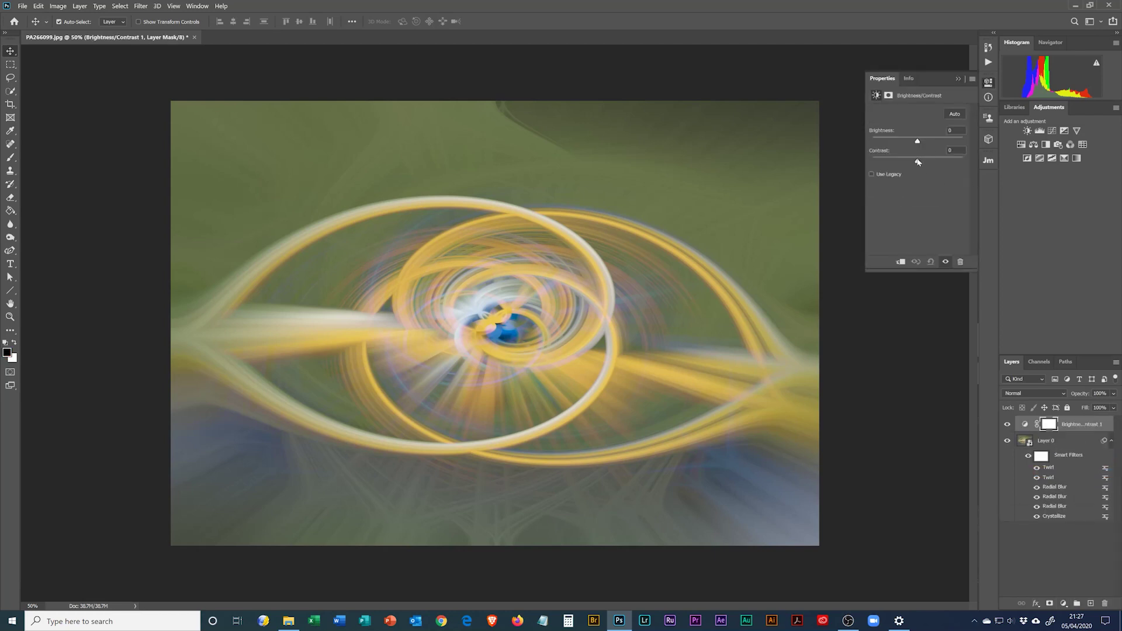
pyautogui.moveTo(917, 164)
pyautogui.mouseDown()
pyautogui.moveTo(956, 165)
pyautogui.moveTo(919, 142)
pyautogui.mouseUp()
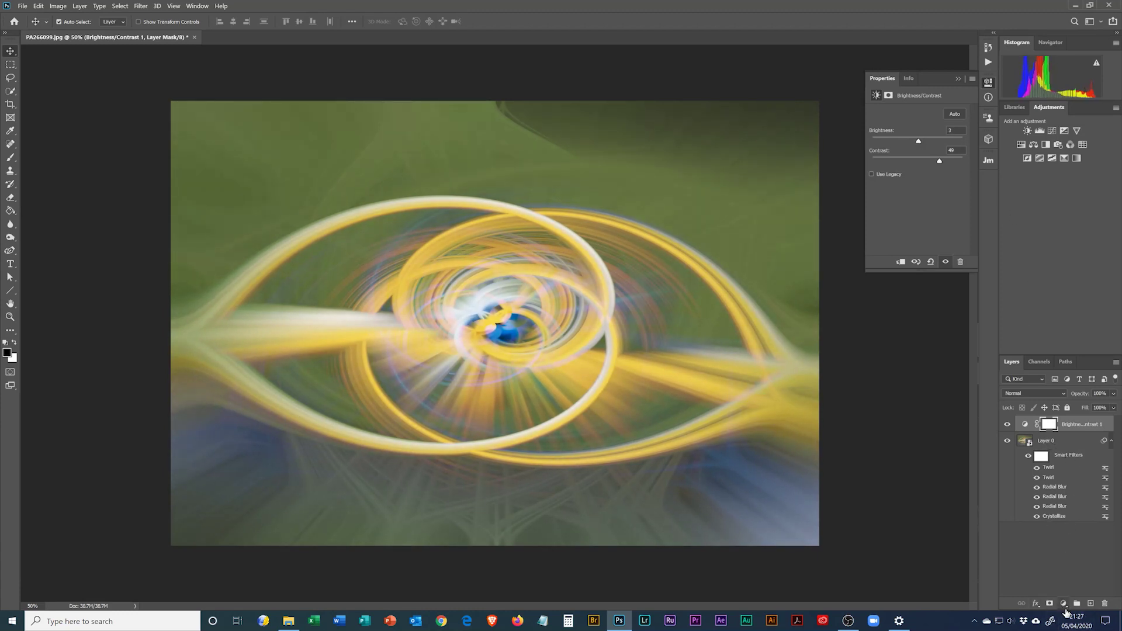
# - Add a Vibrance adjustment layer on top of the stack with vibrance at +66
pyautogui.click(1063, 604)
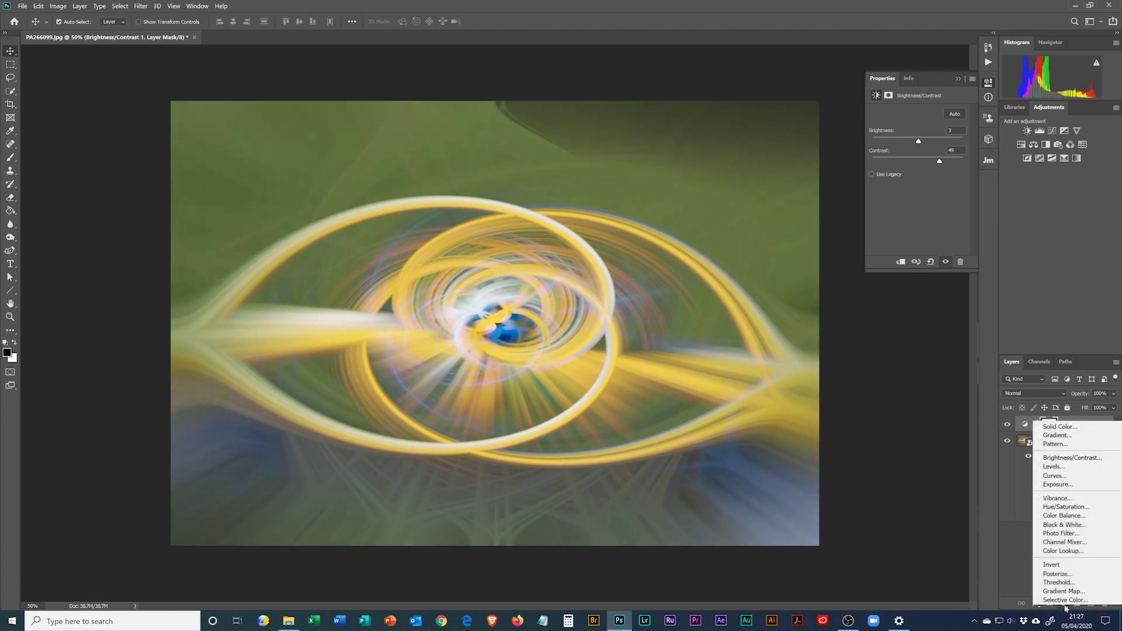
pyautogui.click(1081, 501)
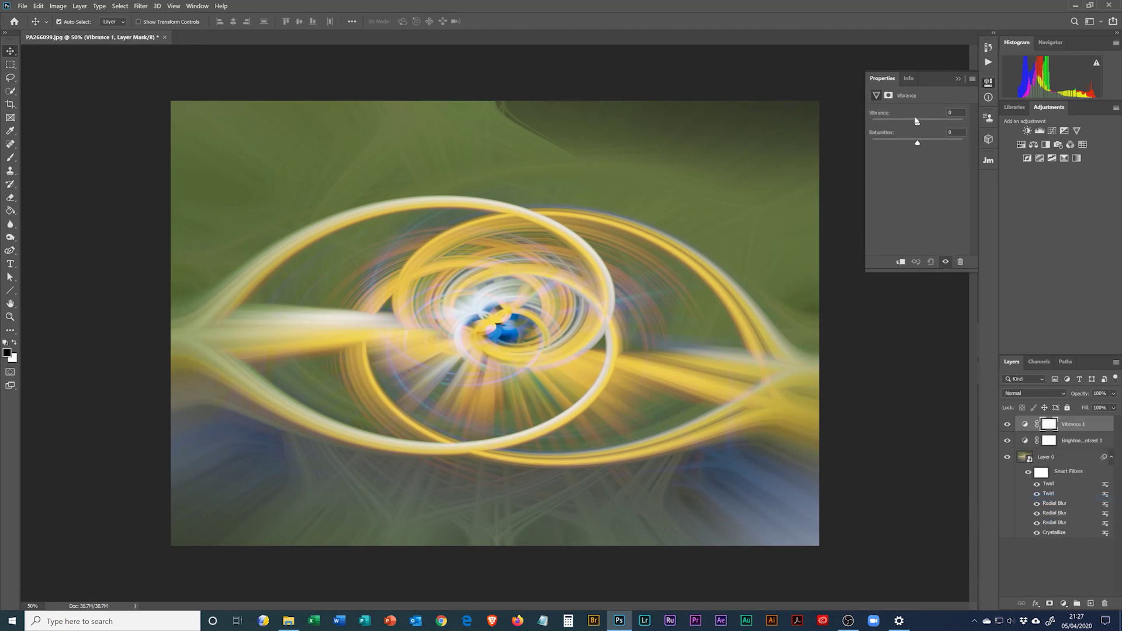
pyautogui.moveTo(918, 124); pyautogui.dragTo(948, 125)
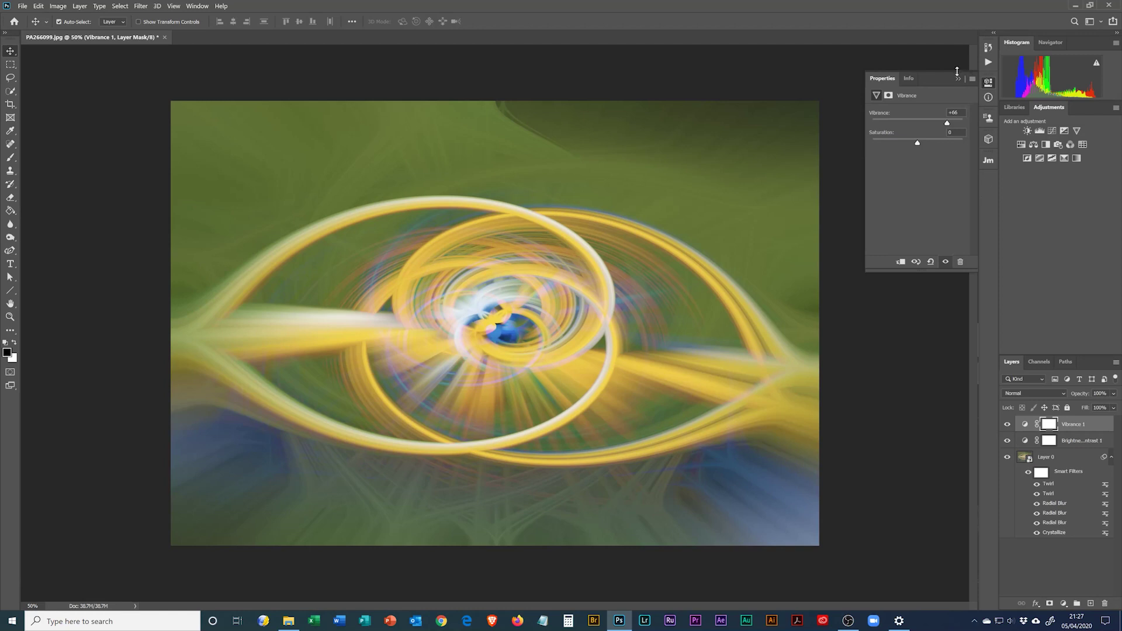
# - Add a Color Balance adjustment layer with midtones at Cyan-Red -10, Magenta-Green -15 and Yellow-Blue +19, preserving luminosity
pyautogui.click(1064, 603)
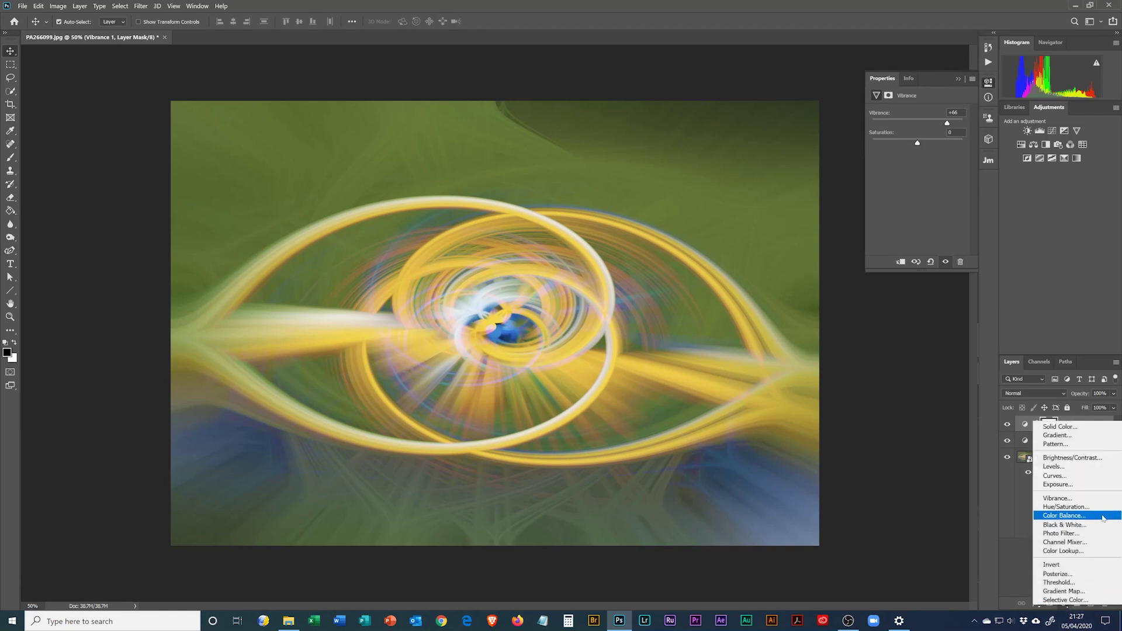
pyautogui.click(1064, 515)
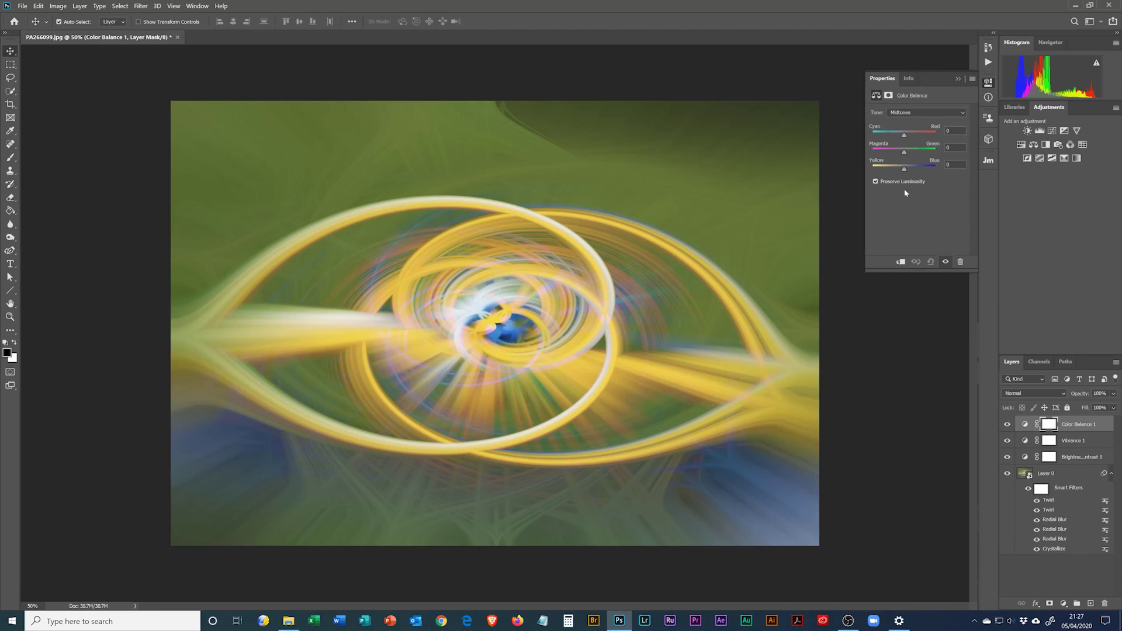
pyautogui.moveTo(905, 170); pyautogui.dragTo(899, 137)
pyautogui.moveTo(900, 138); pyautogui.dragTo(902, 139)
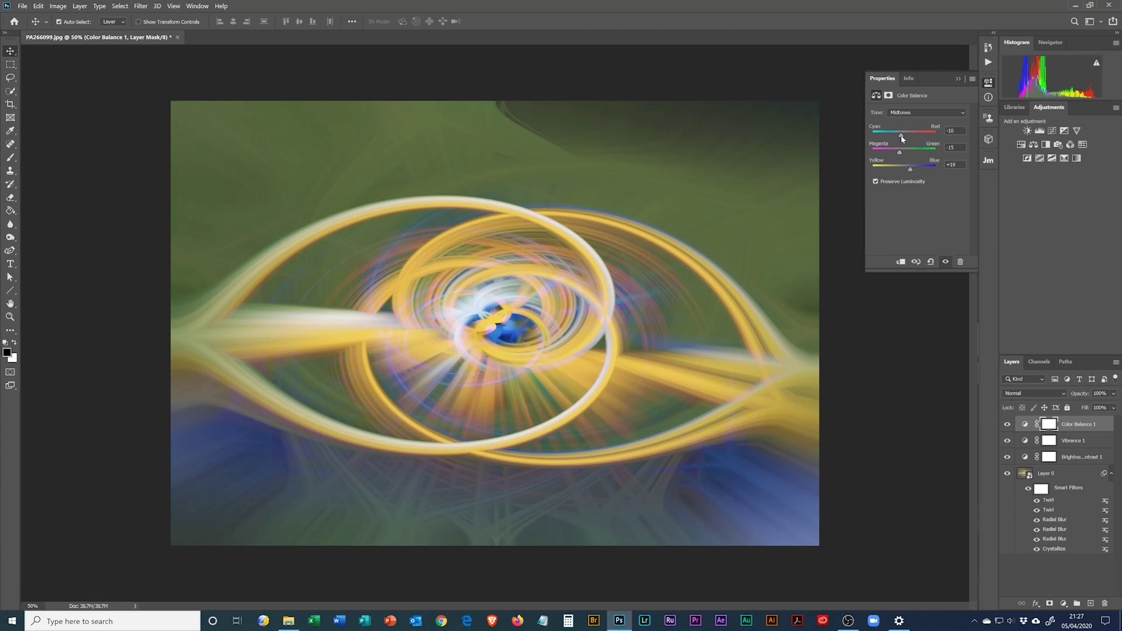
pyautogui.click(957, 78)
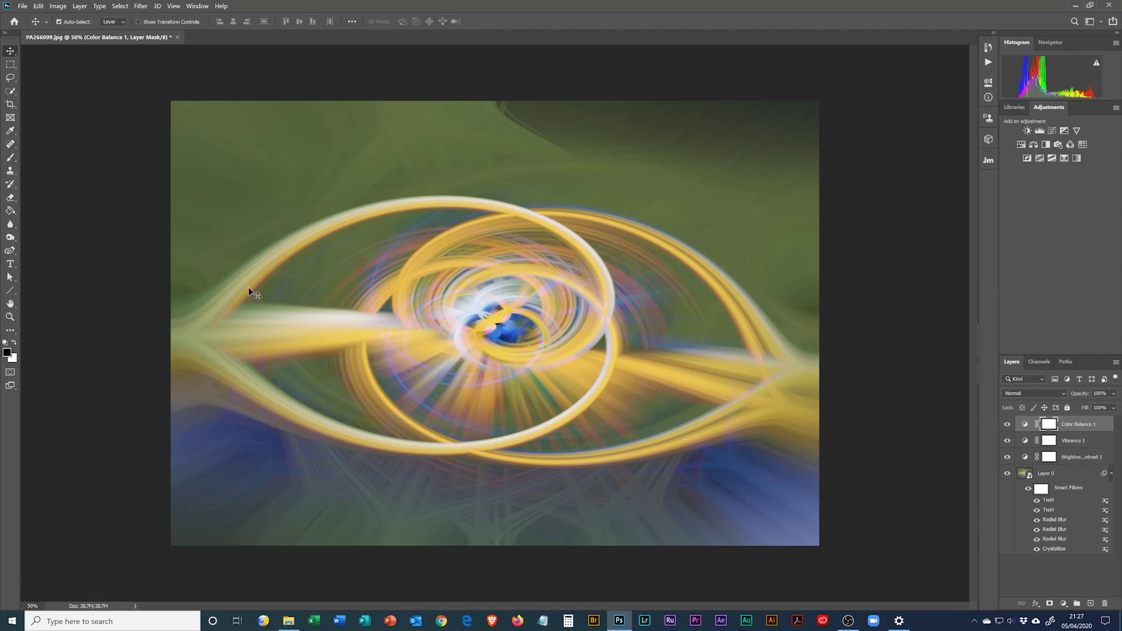
pyautogui.doubleClick(11, 303)
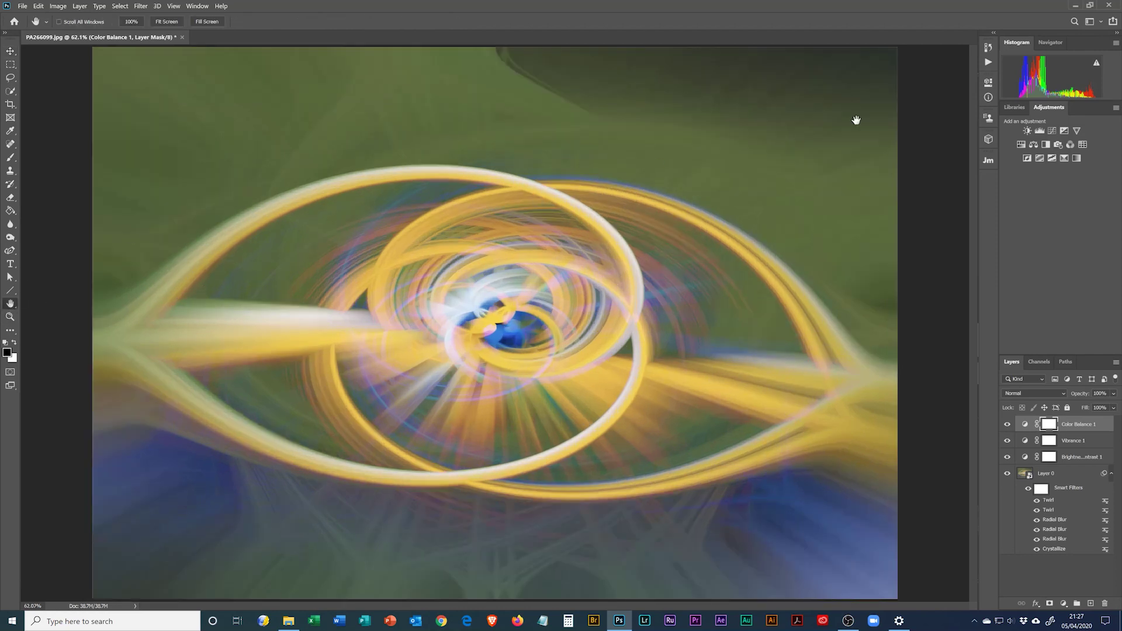